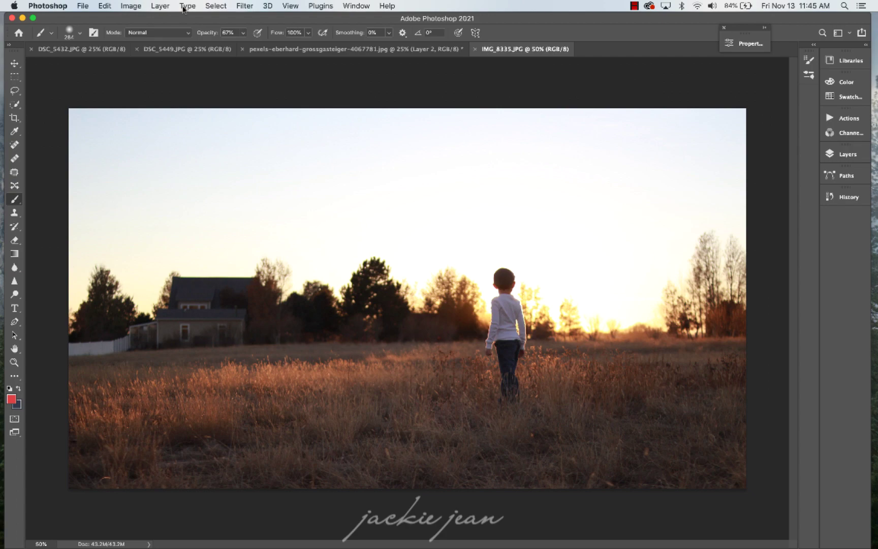
Launch Sky Replacement from the Edit menu to preview a cloudy purple sunset sky.
click(105, 6)
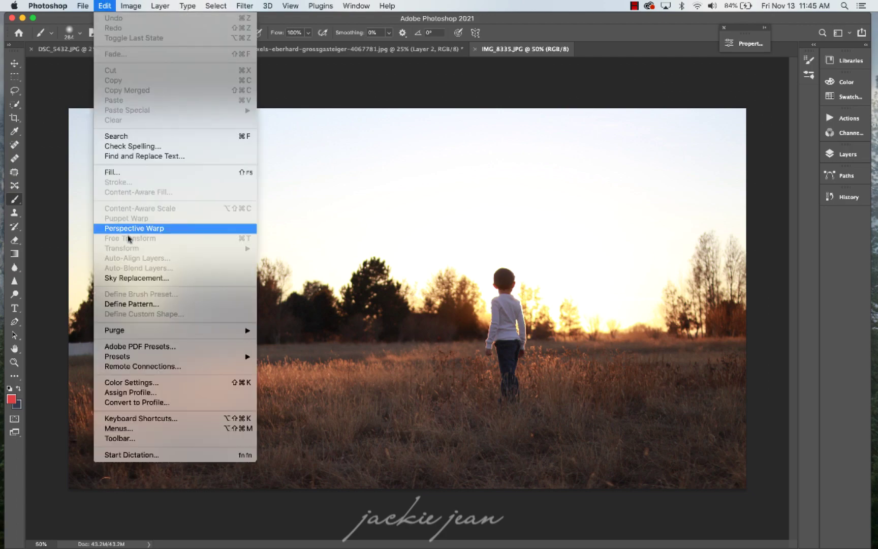
click(138, 278)
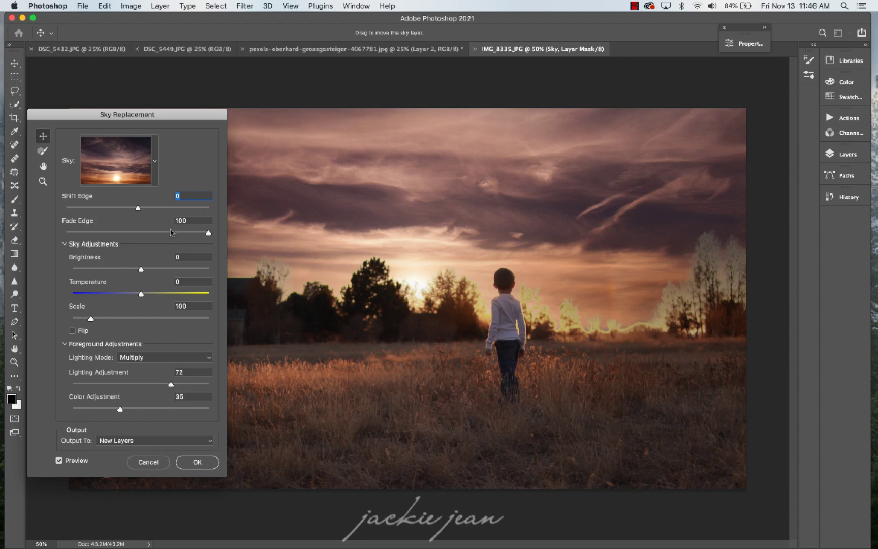
Browse the Blue Skies, Spectacular and BigSkySunsets preset sky groups.
click(158, 166)
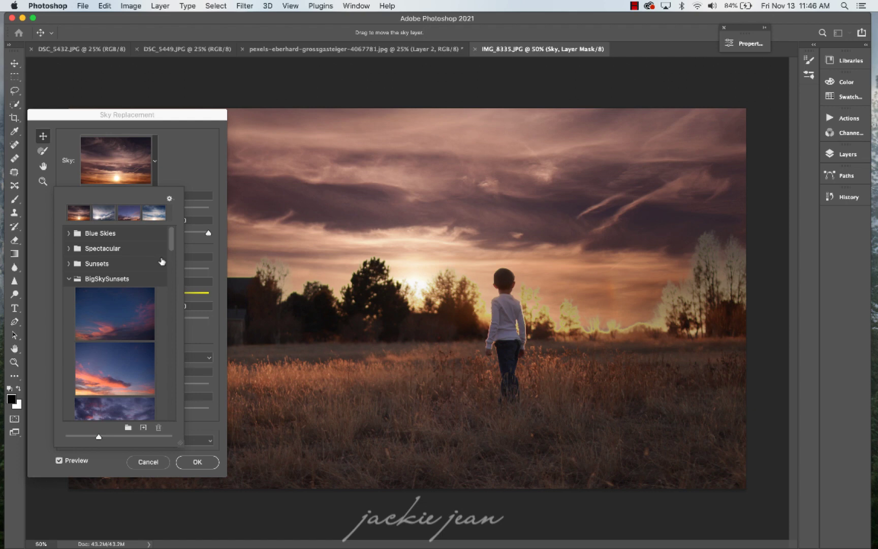
click(72, 235)
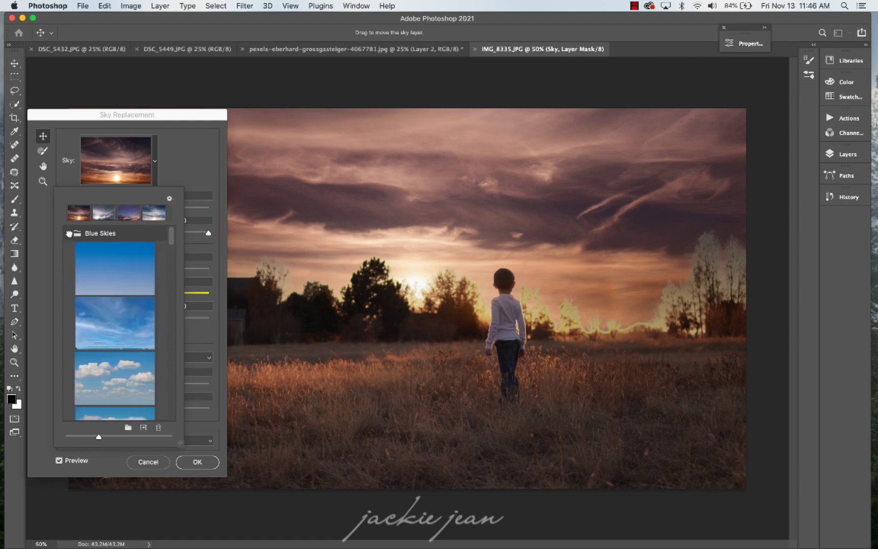
click(70, 233)
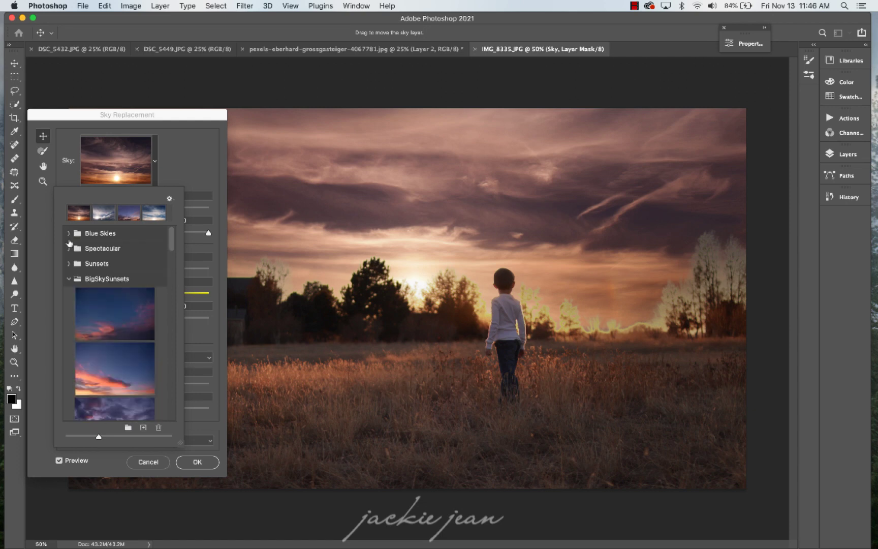
click(68, 249)
click(68, 249)
scroll(90, 317, down, 3)
scroll(89, 317, up, 1)
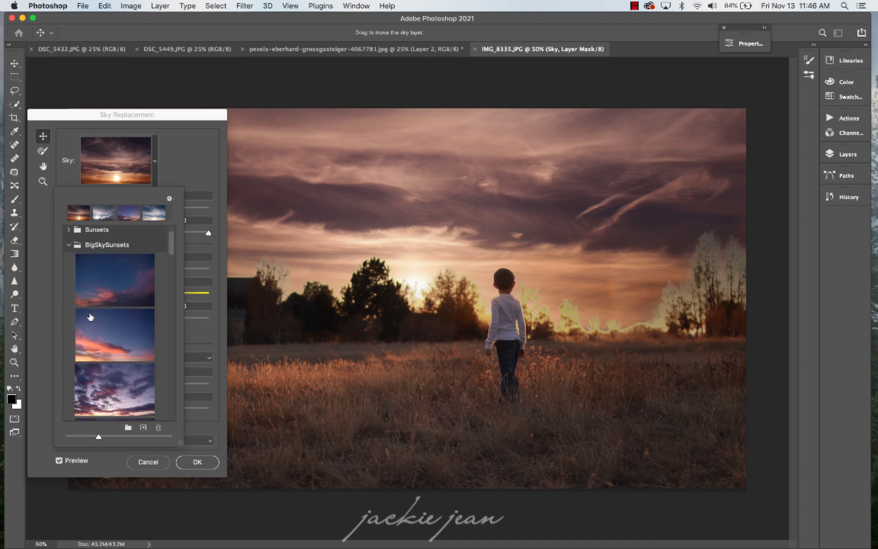
click(115, 245)
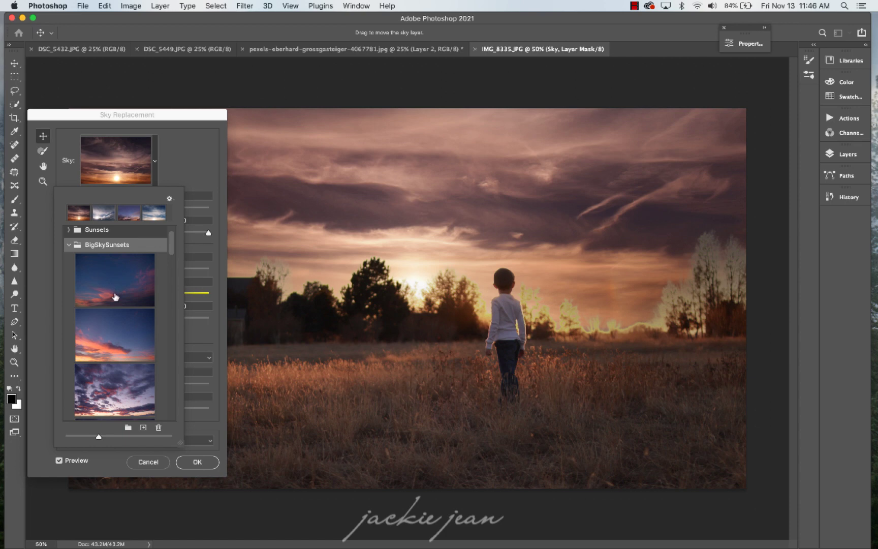
scroll(113, 292, down, 10)
scroll(115, 298, up, 8)
scroll(116, 298, down, 5)
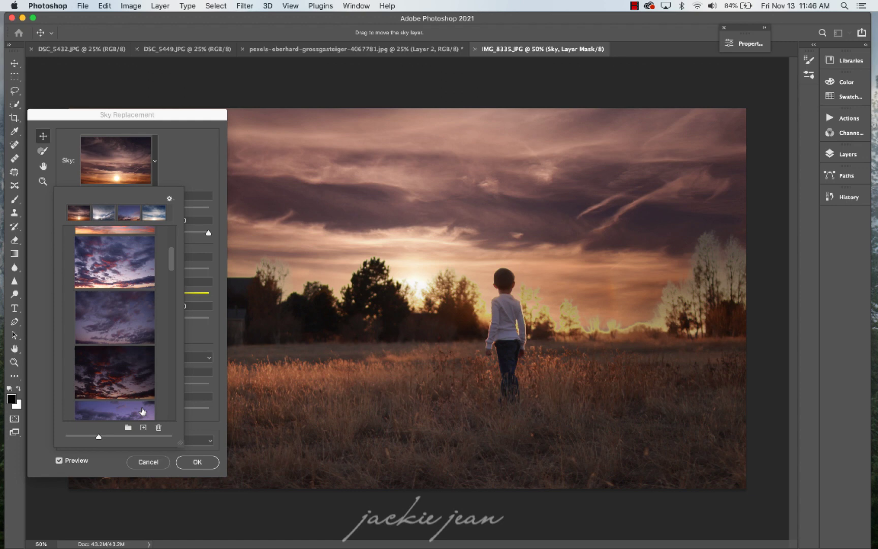
Start importing a sky image from disk, then cancel the import.
click(144, 428)
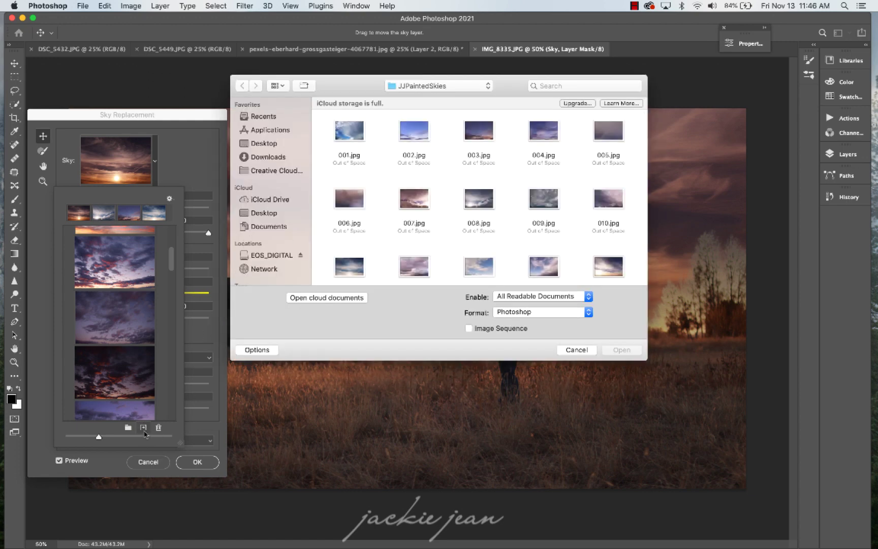
scroll(513, 247, down, 3)
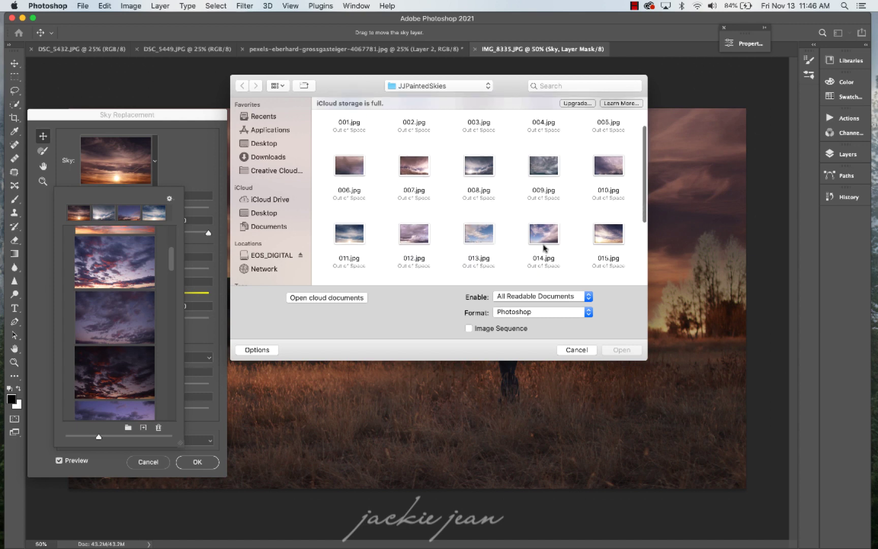
click(580, 351)
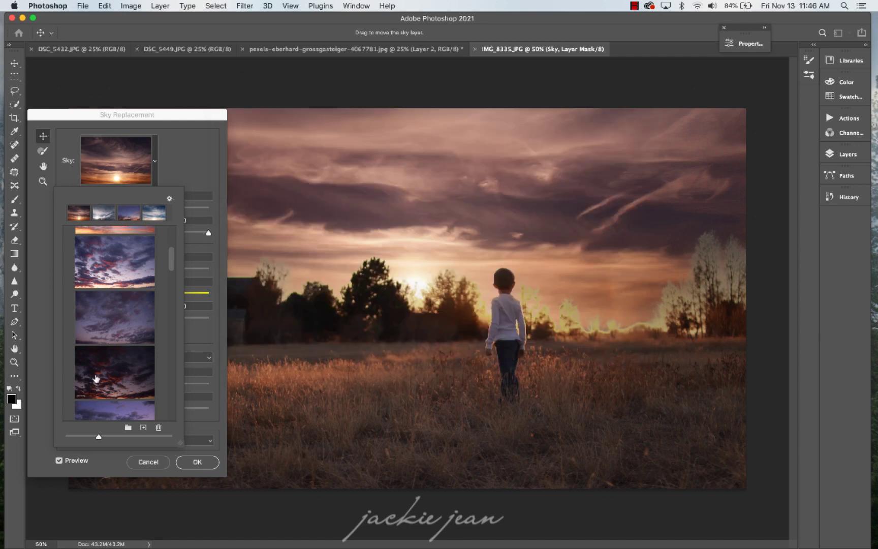
Preview the purple cloud skies, then choose the orange-pink BigSkySunset8 sunset sky.
click(107, 265)
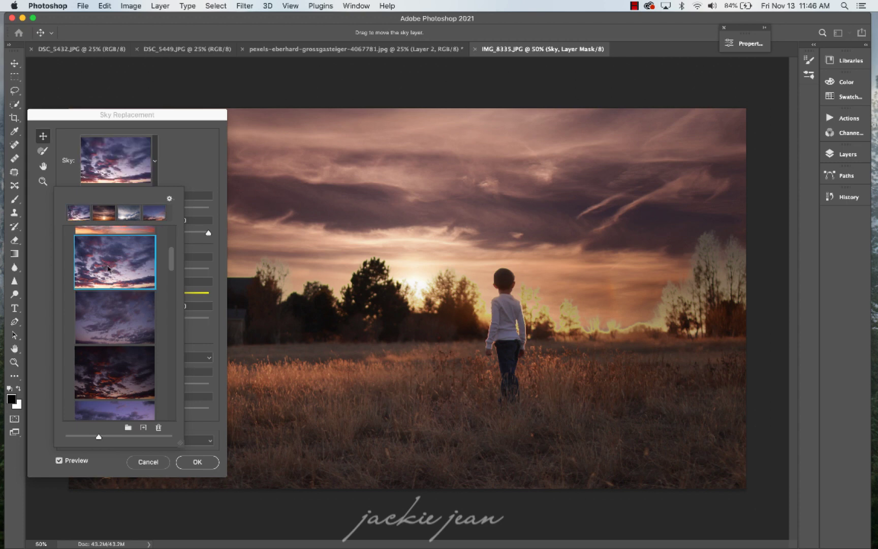
click(109, 322)
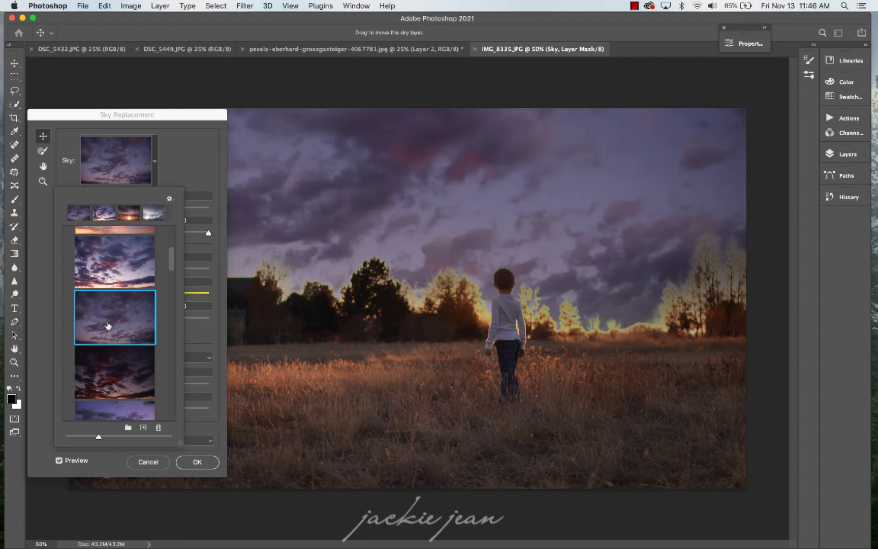
scroll(108, 325, down, 6)
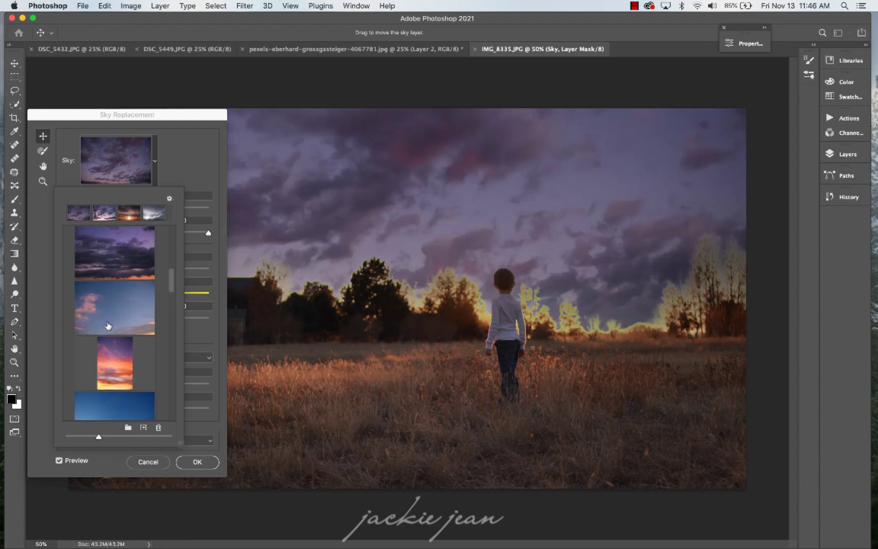
click(115, 361)
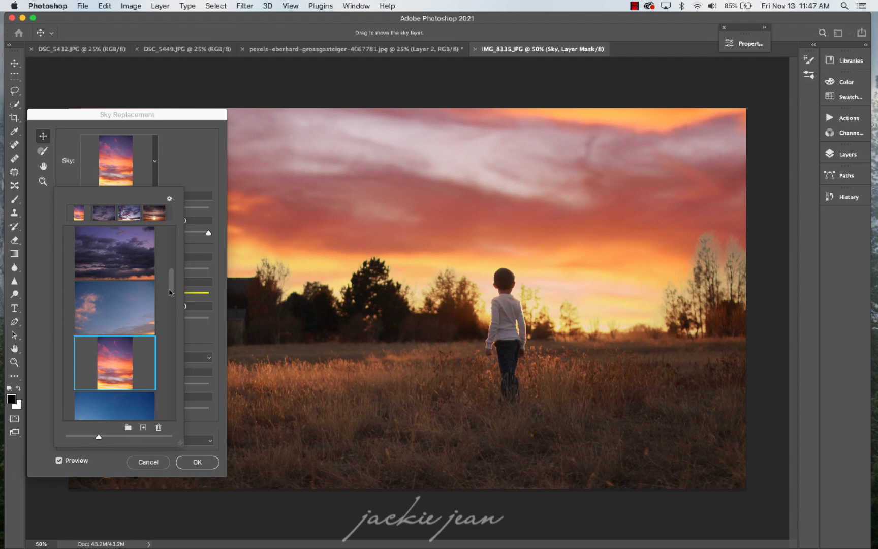
click(192, 179)
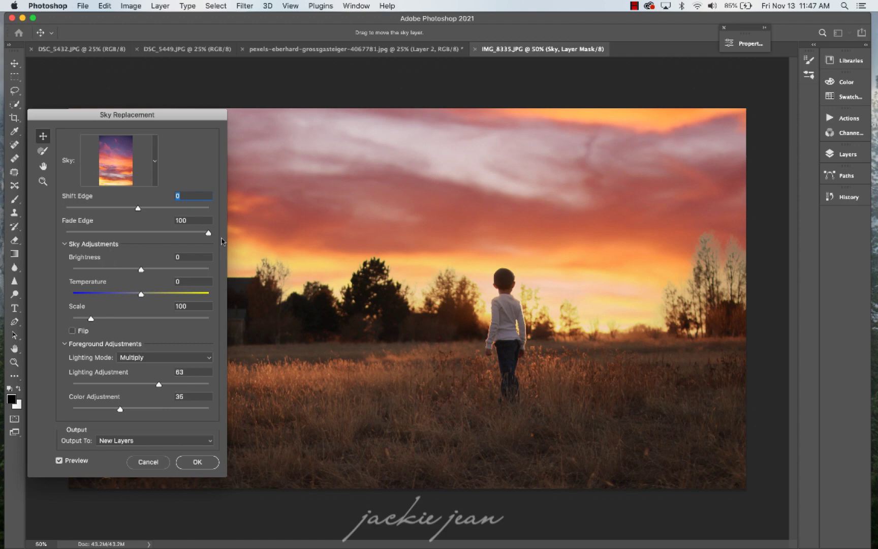
Set sky Temperature to 12, Lighting Adjustment to 51 and Scale to 101.
mouse_move(141, 294)
mouse_down()
mouse_move(151, 270)
mouse_move(142, 271)
mouse_move(142, 295)
mouse_move(150, 296)
mouse_up()
drag(159, 385, 143, 387)
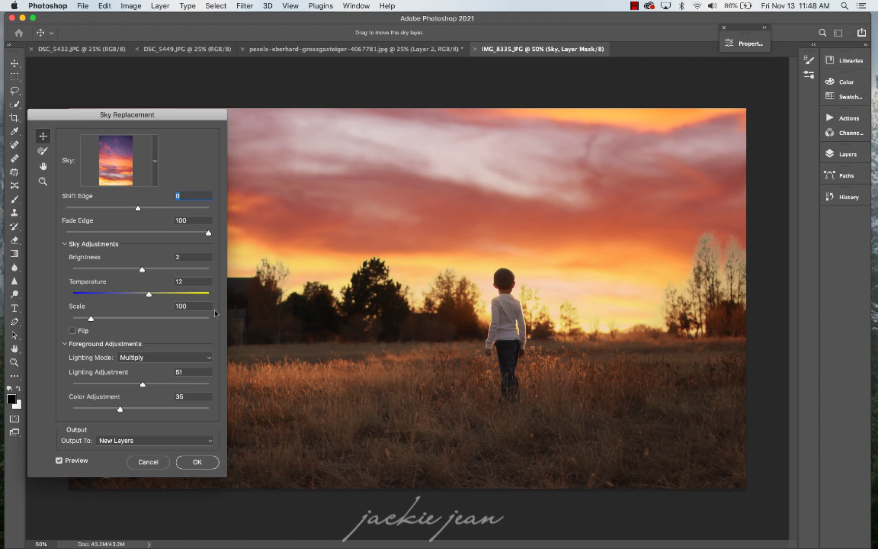
mouse_move(92, 319)
mouse_down()
mouse_move(101, 322)
mouse_move(93, 323)
mouse_up()
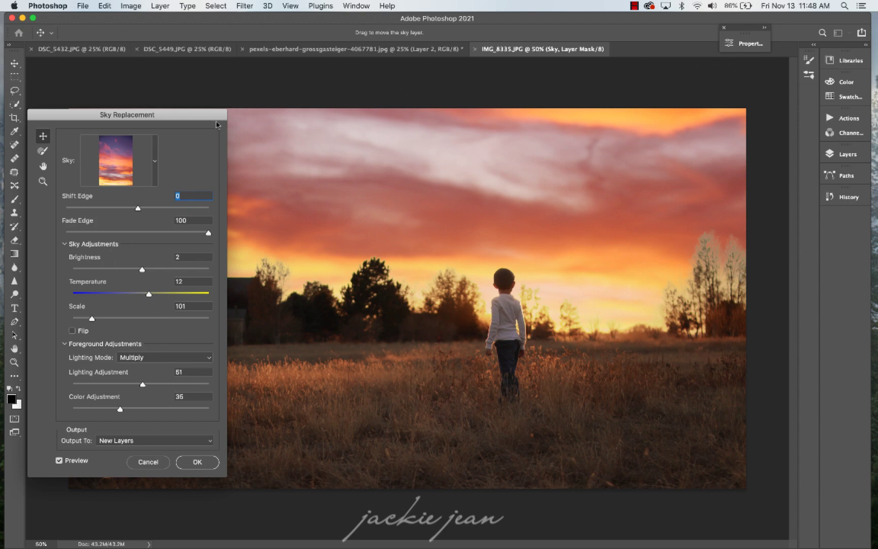
Move the dialog aside and set Fade Edge to 66 and Shift Edge to 8.
drag(203, 120, 555, 112)
drag(490, 108, 701, 104)
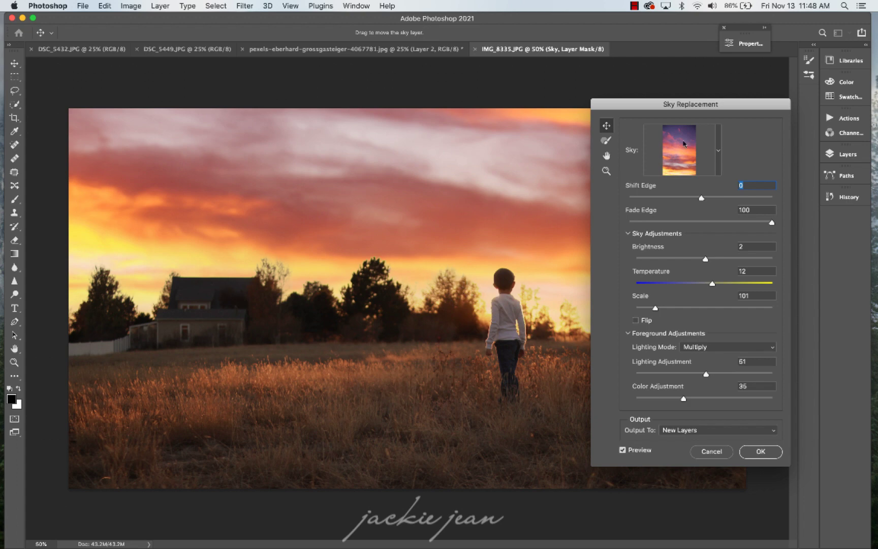
drag(727, 109, 222, 83)
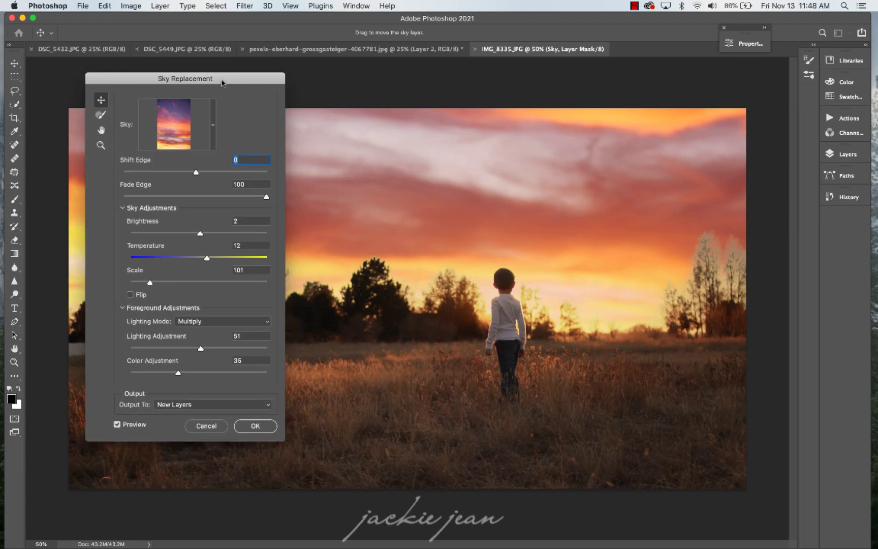
drag(265, 197, 247, 180)
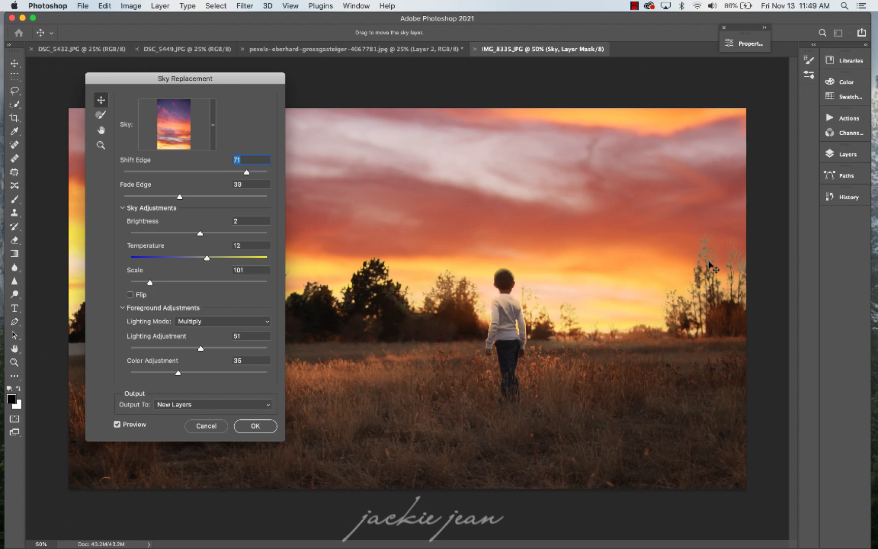
drag(247, 173, 220, 202)
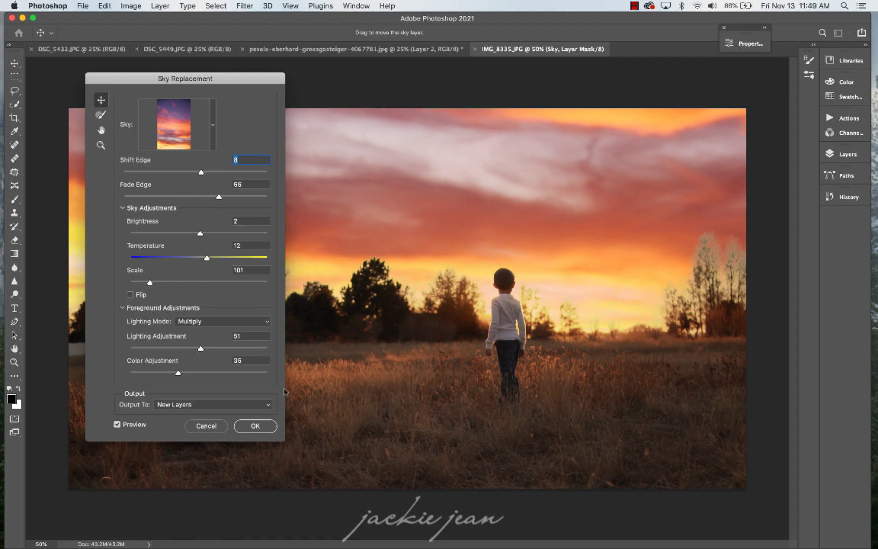
Apply the sky replacement and target the Sky layer's mask after checking its visibility.
click(257, 433)
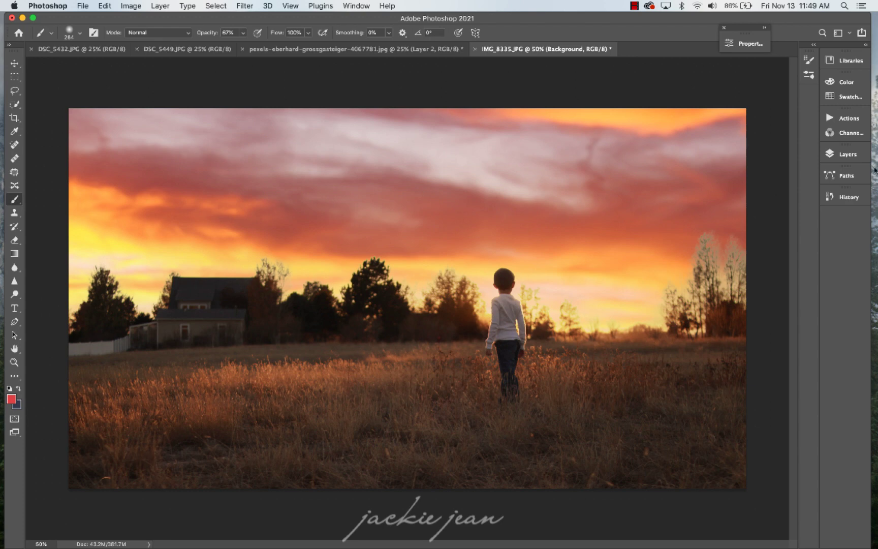
click(851, 161)
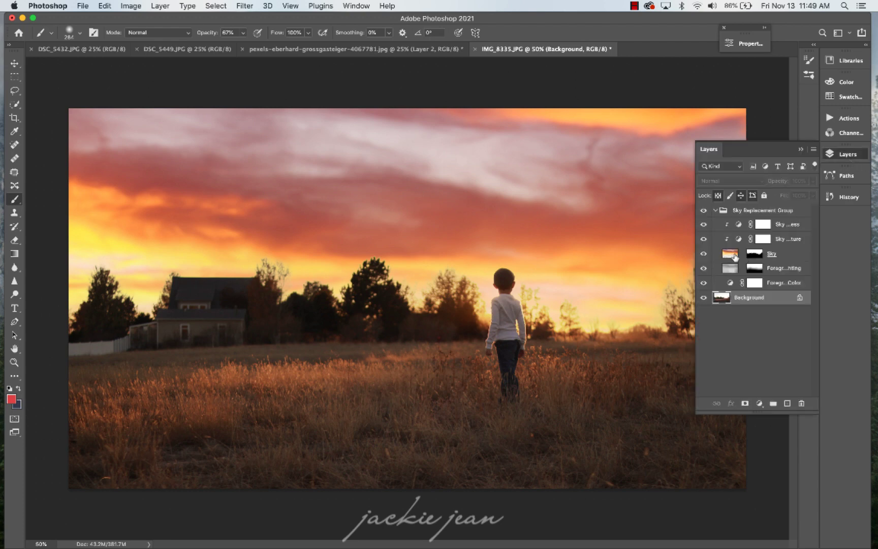
click(731, 253)
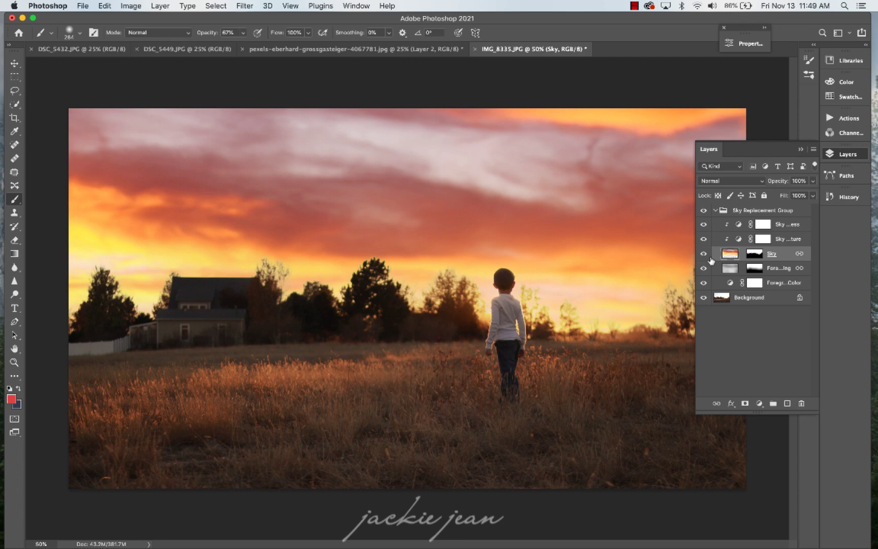
click(704, 254)
click(704, 254)
click(756, 255)
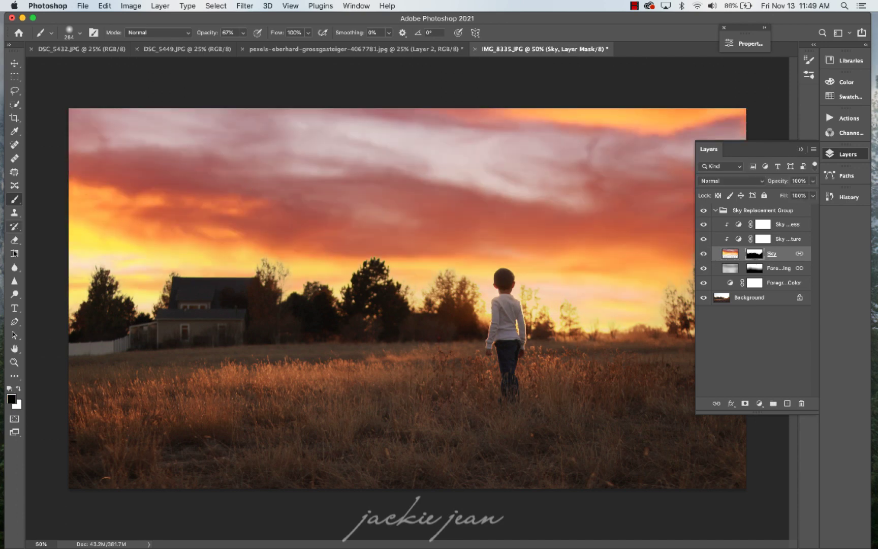
click(802, 150)
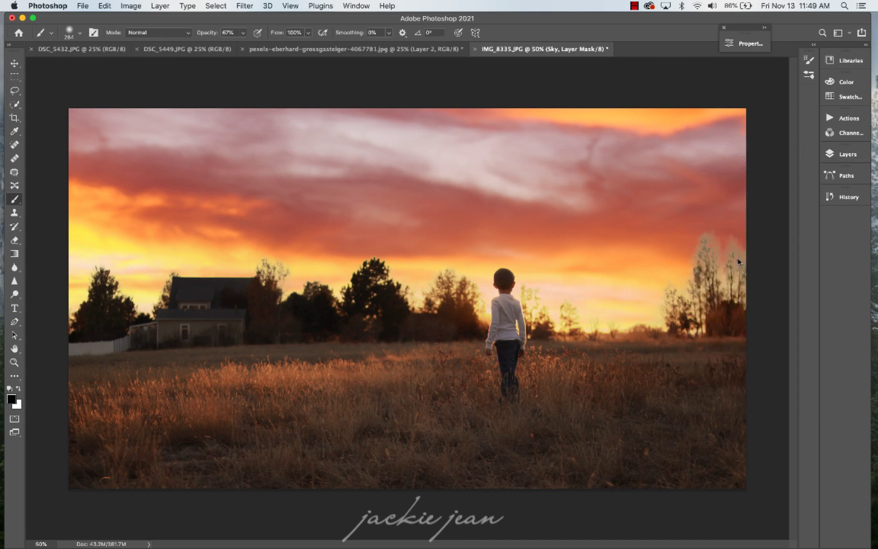
Set the brush to 1040 px size and 25% opacity.
click(69, 32)
click(123, 66)
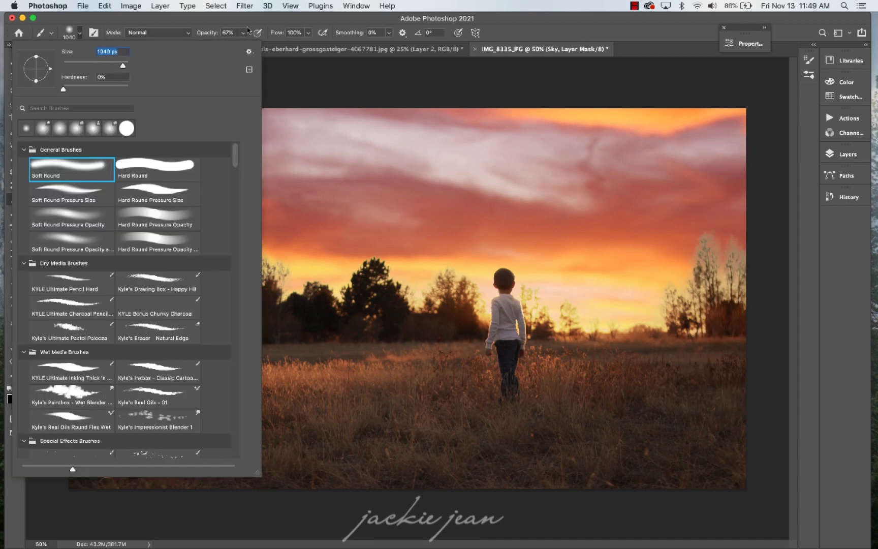
click(243, 32)
click(223, 46)
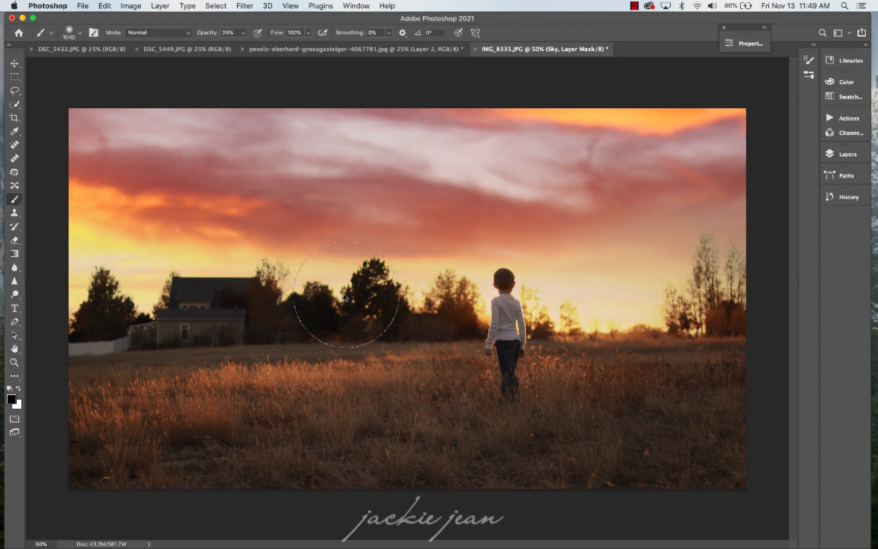
Compare the Sky and Foreground Lighting layers' effect by toggling their visibility.
click(845, 154)
click(704, 254)
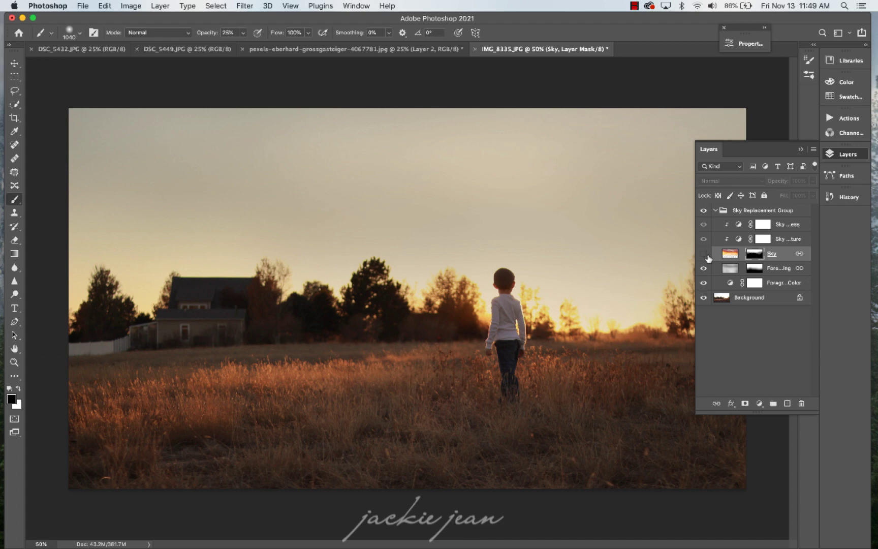
click(703, 254)
click(704, 253)
click(703, 268)
click(704, 268)
click(704, 268)
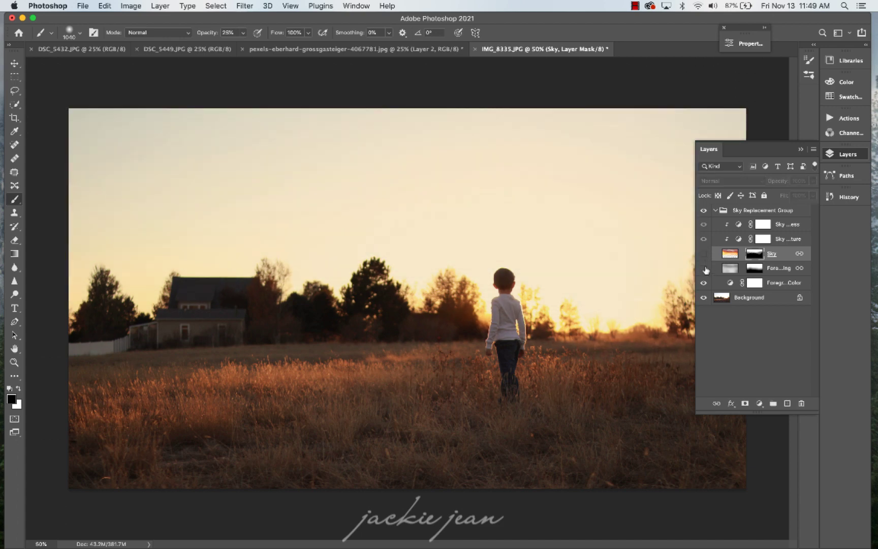
click(704, 254)
click(704, 269)
click(762, 269)
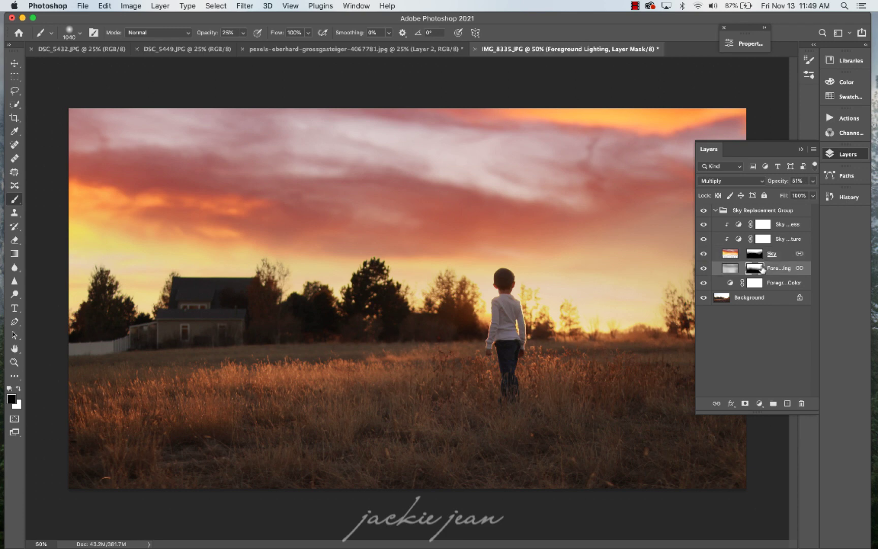
click(801, 149)
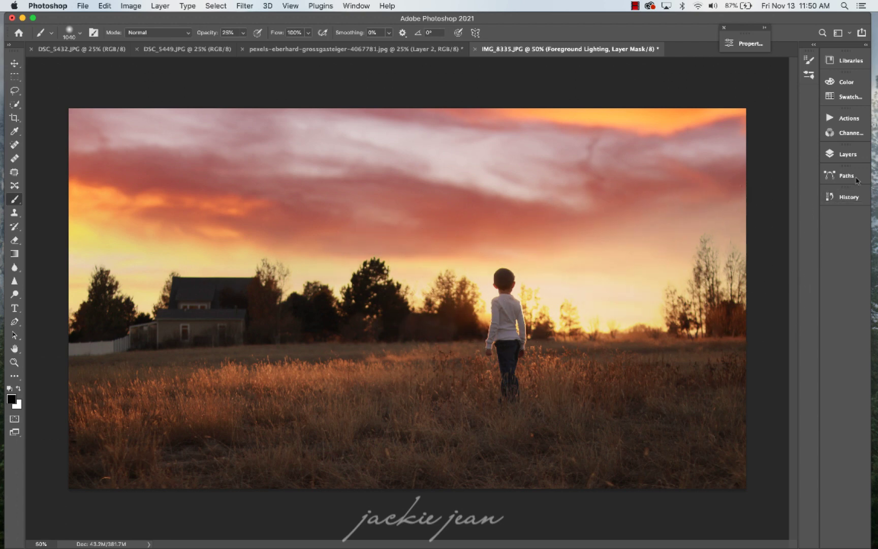
Toggle the Sky, Foreground Lighting and Foreground Color layers to compare each effect.
click(842, 161)
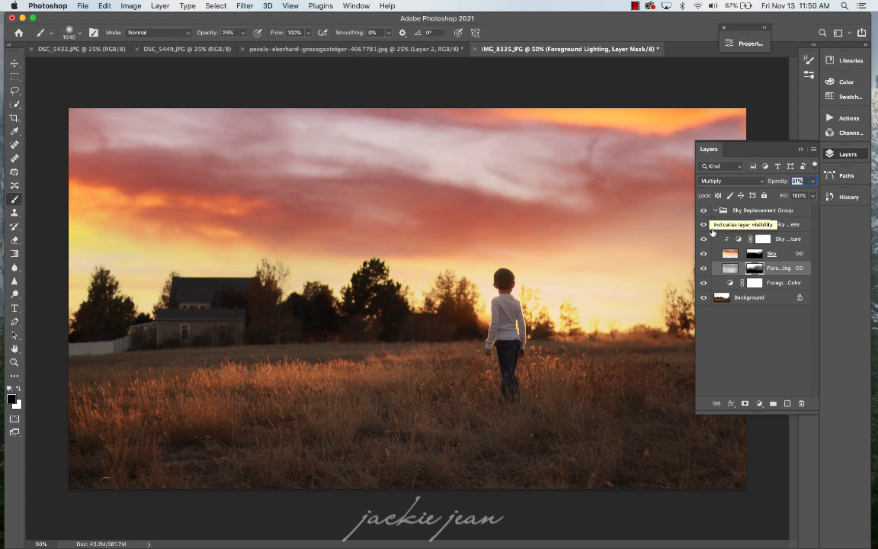
click(704, 258)
click(704, 258)
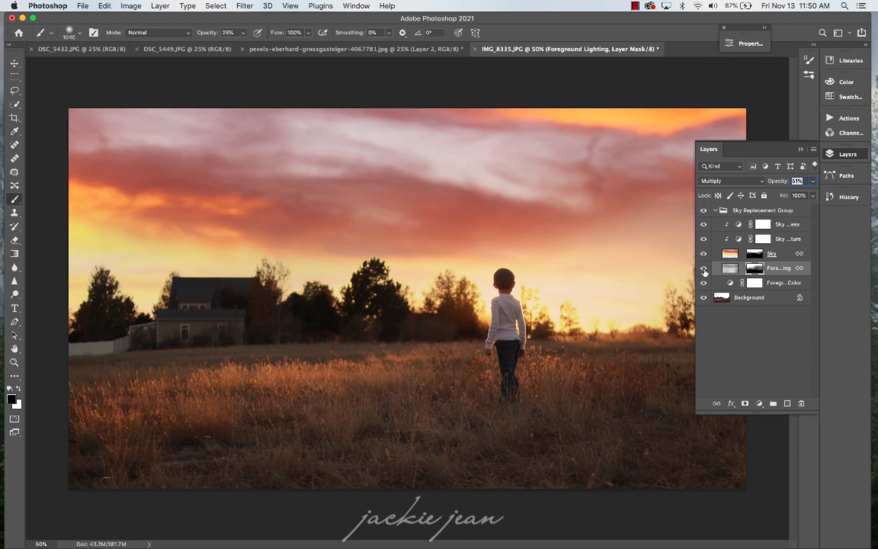
click(704, 270)
click(704, 270)
click(794, 283)
click(704, 282)
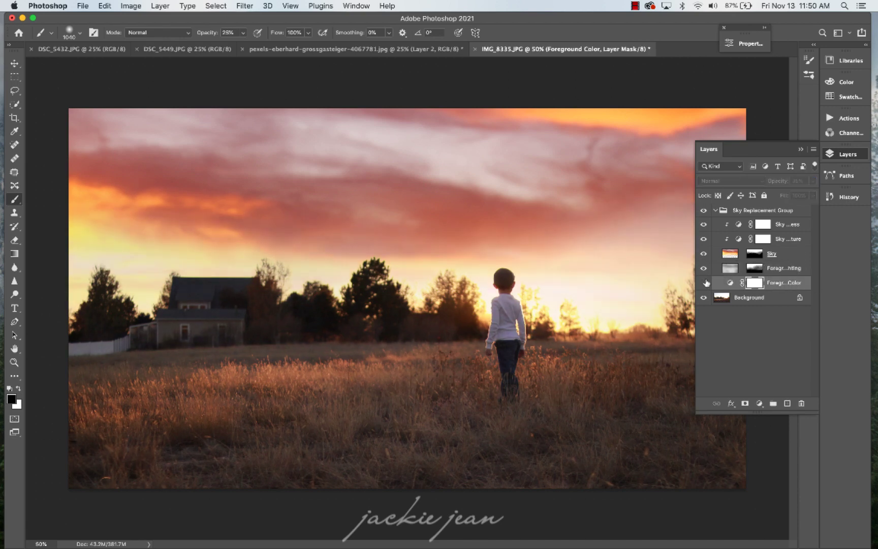
click(704, 282)
click(705, 282)
click(704, 282)
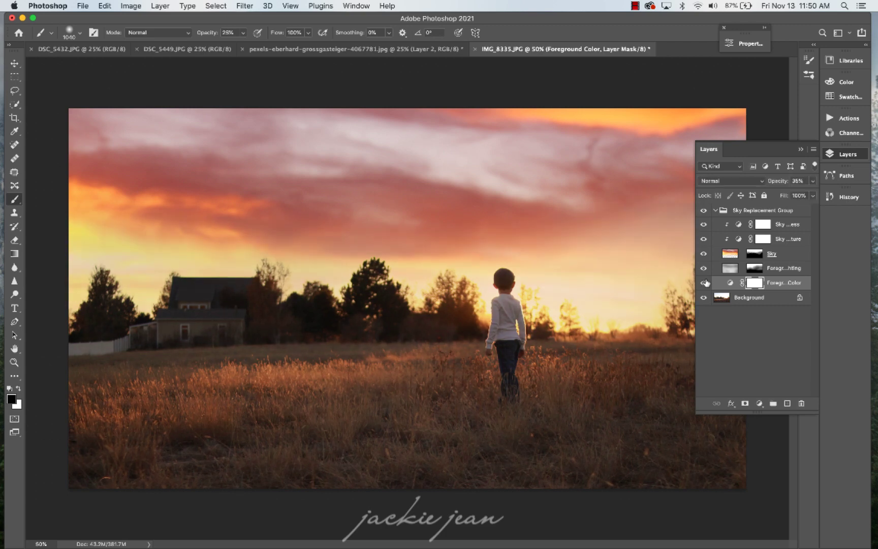
click(704, 282)
Lower the Sky Replacement Group's opacity to 86%.
click(704, 210)
click(761, 209)
click(704, 210)
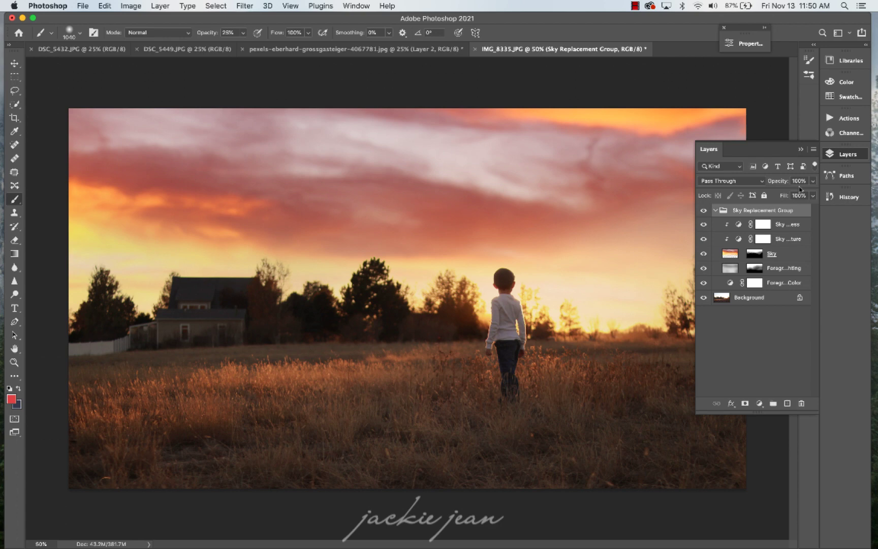
click(814, 181)
drag(768, 196, 804, 195)
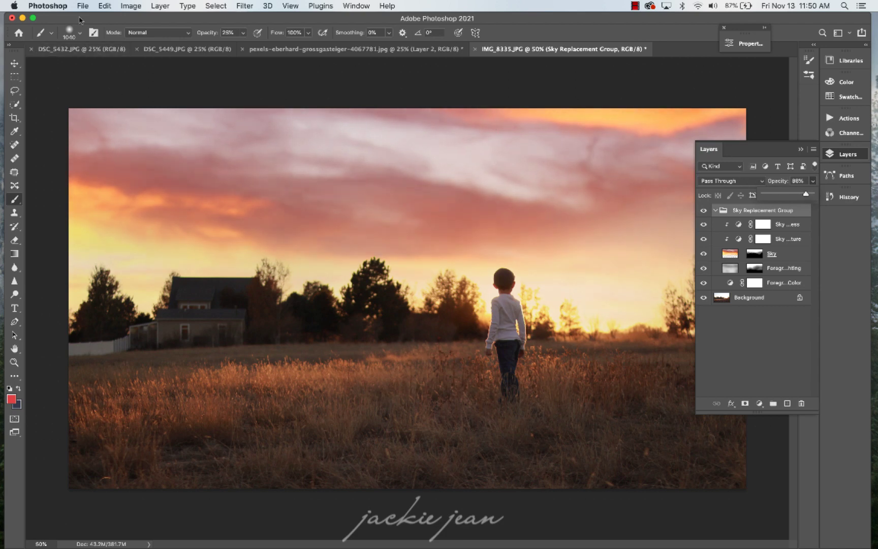
Flatten the image into a single background layer.
click(161, 5)
click(176, 412)
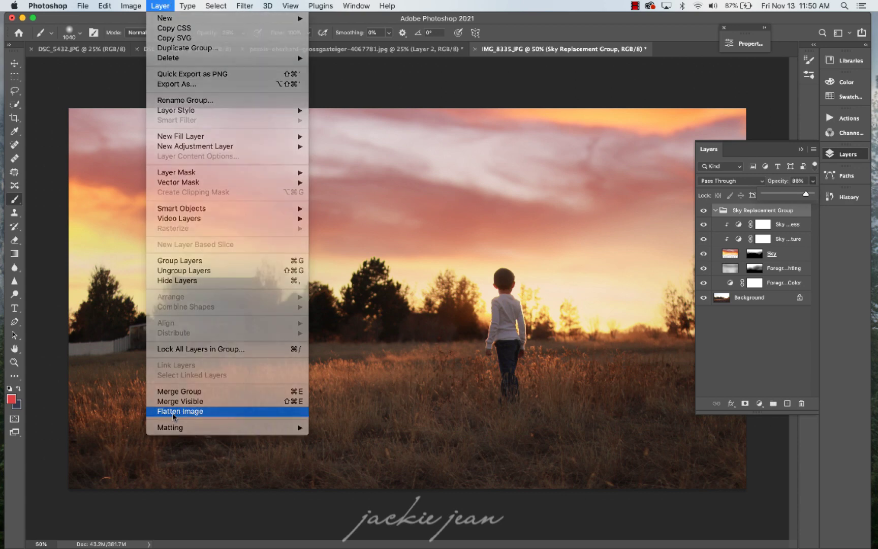
click(848, 198)
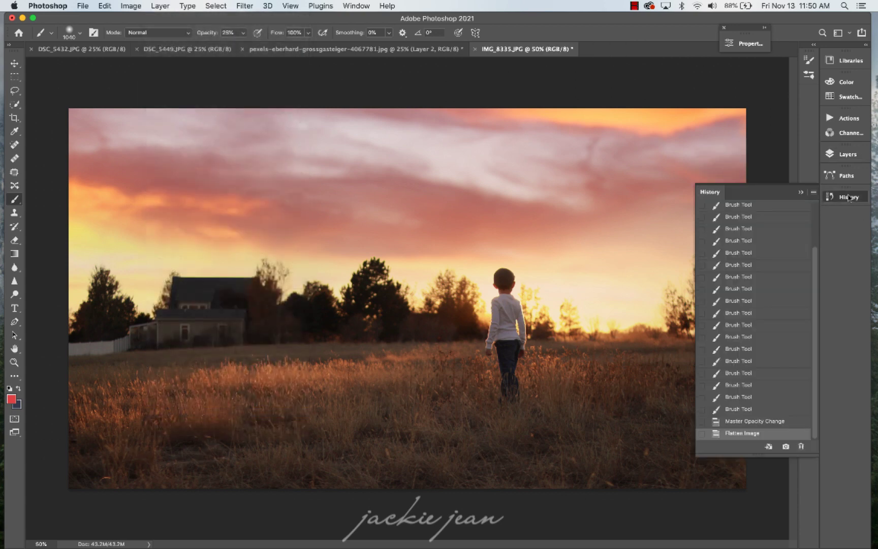
Alternate between the original IMG_8335.JPG snapshot and Snapshot 1, ending on the sunset.
scroll(766, 331, up, 5)
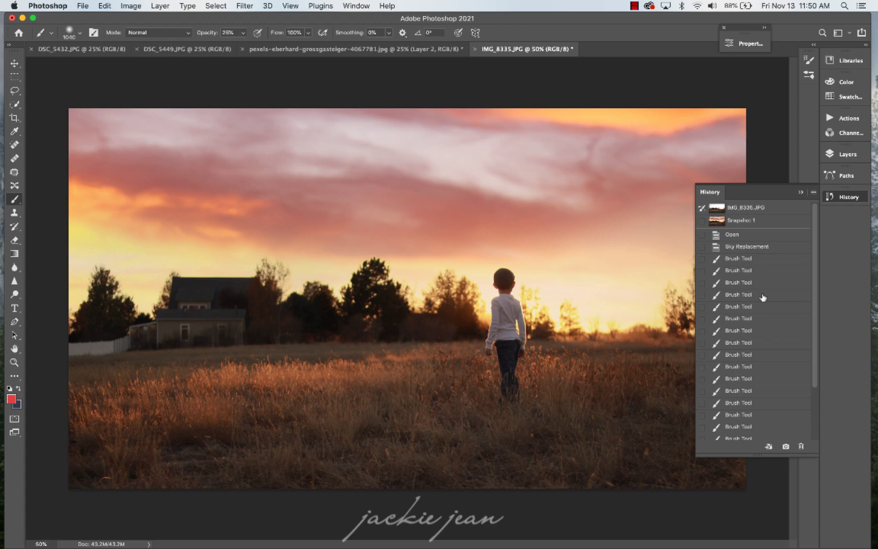
click(757, 211)
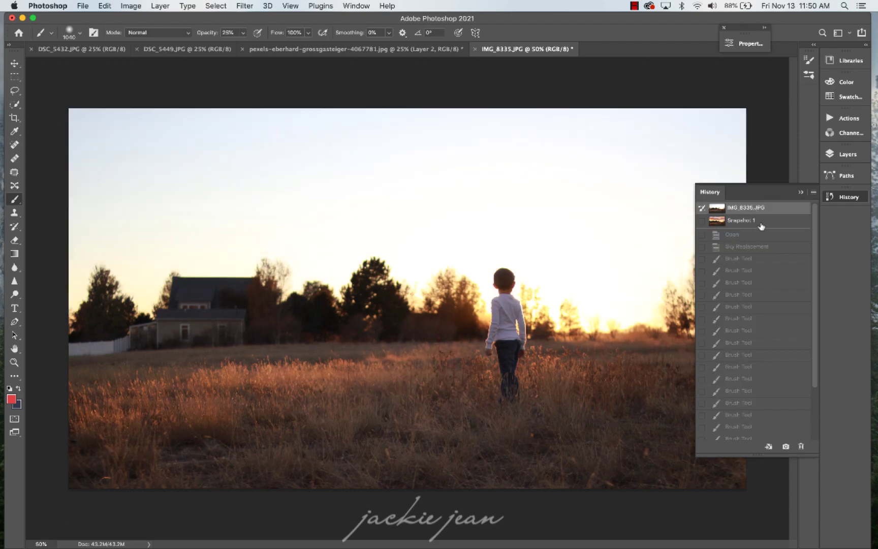
click(760, 223)
click(774, 210)
click(775, 225)
click(770, 208)
click(771, 221)
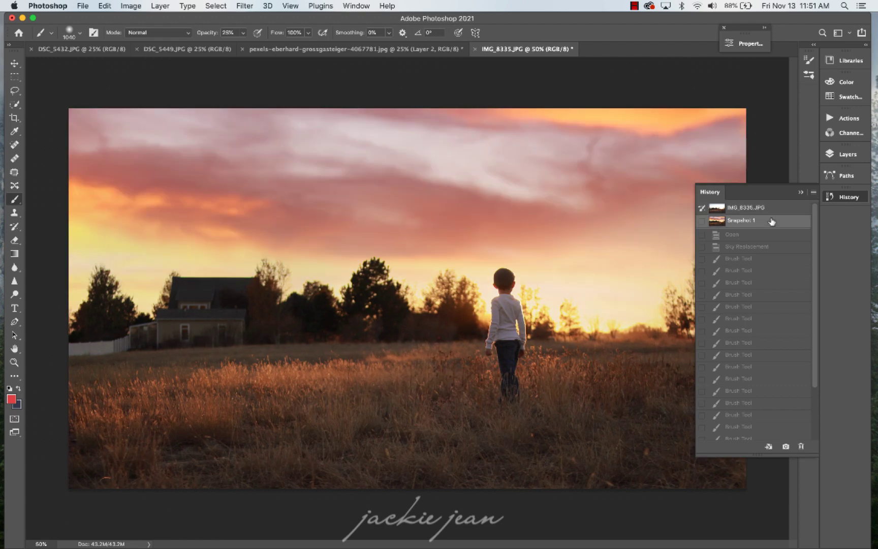
Open the BigSkySunset8.jpg sunset image.
key(super+o)
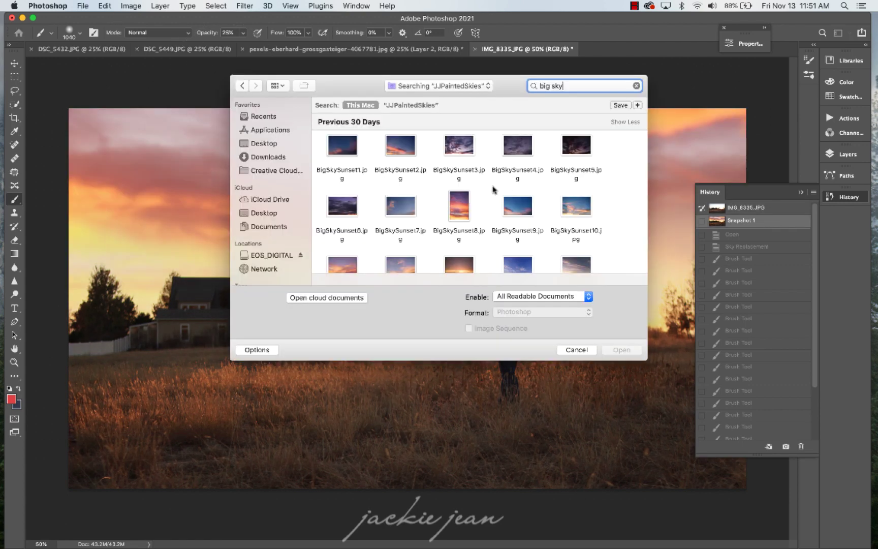
click(456, 219)
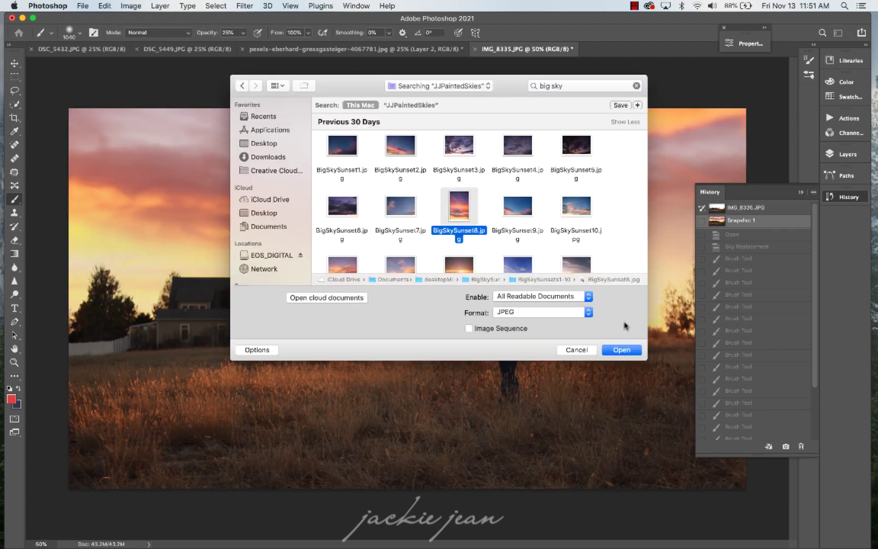
click(613, 350)
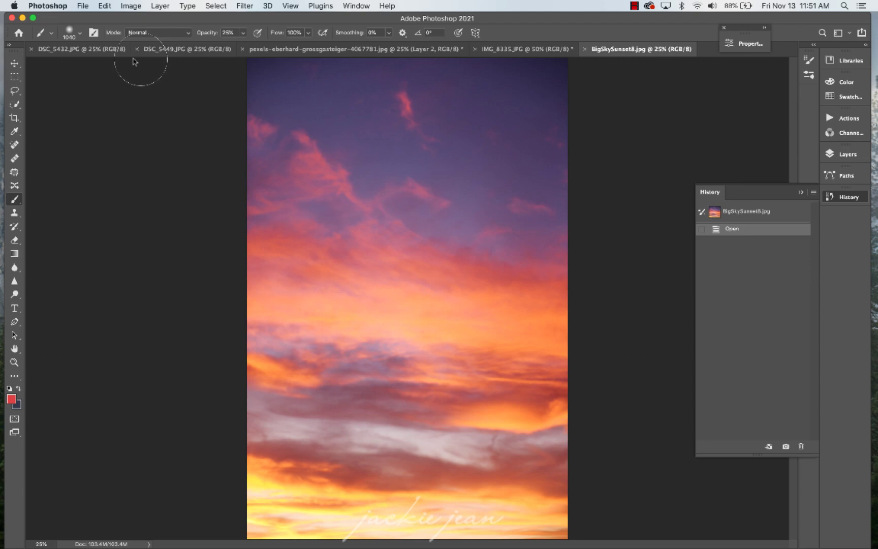
Float the sunset image in its own window and revert the boy photo to IMG_8335.JPG's original state.
click(14, 63)
drag(613, 49, 692, 300)
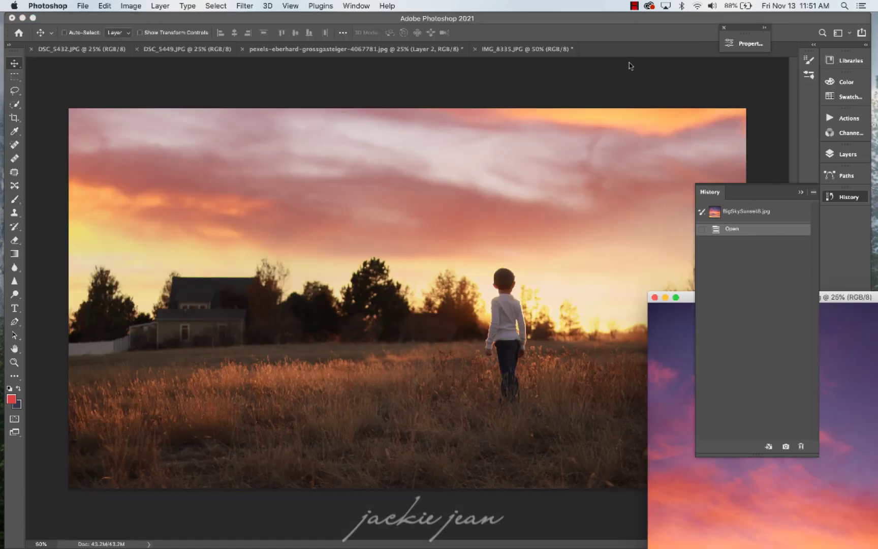
click(659, 98)
click(767, 210)
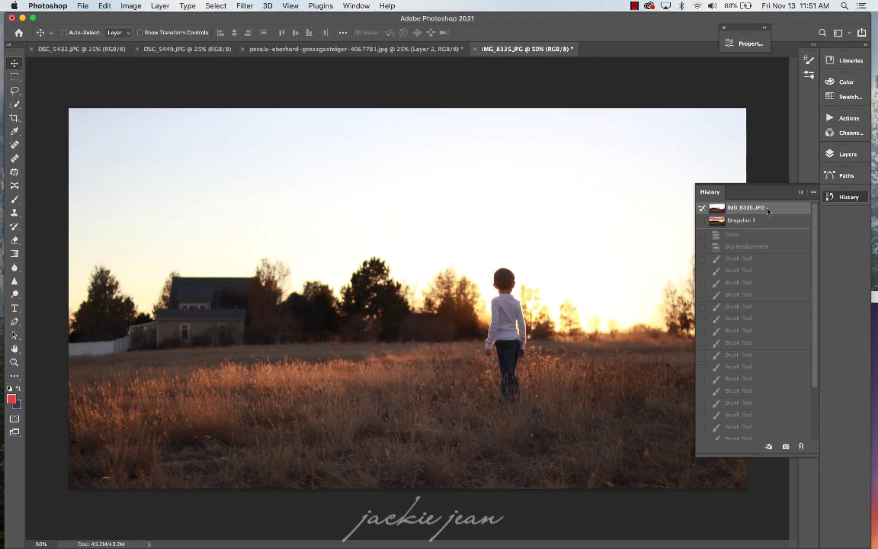
click(874, 417)
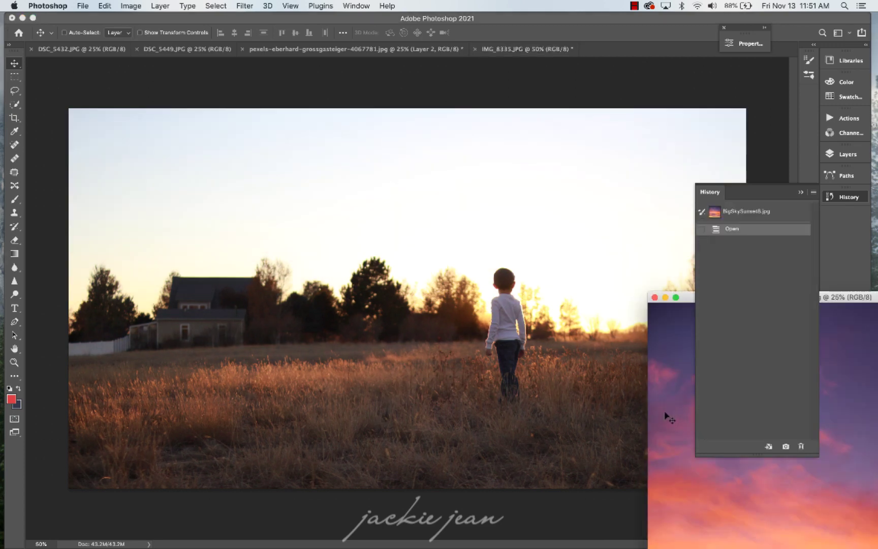
Drag the sunset image into the boy photo as Layer 1 and shift it right.
drag(669, 417, 232, 157)
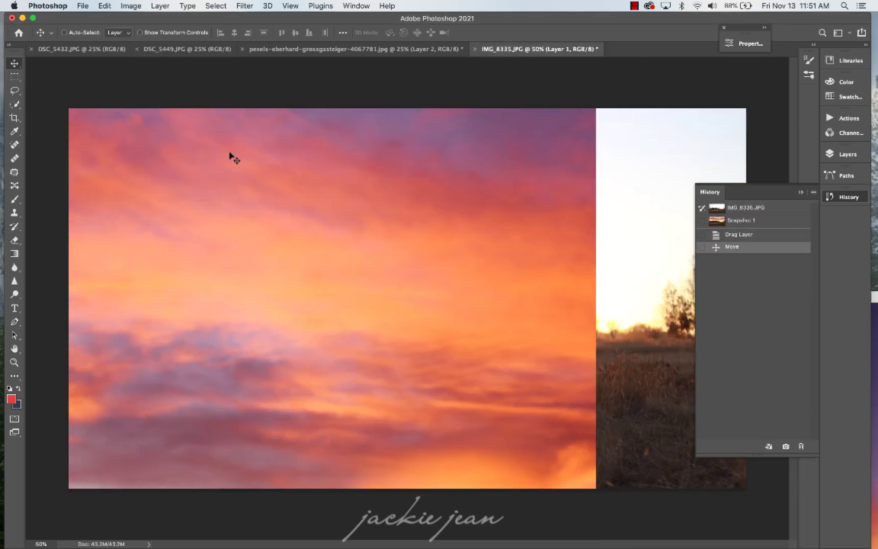
drag(245, 259, 337, 196)
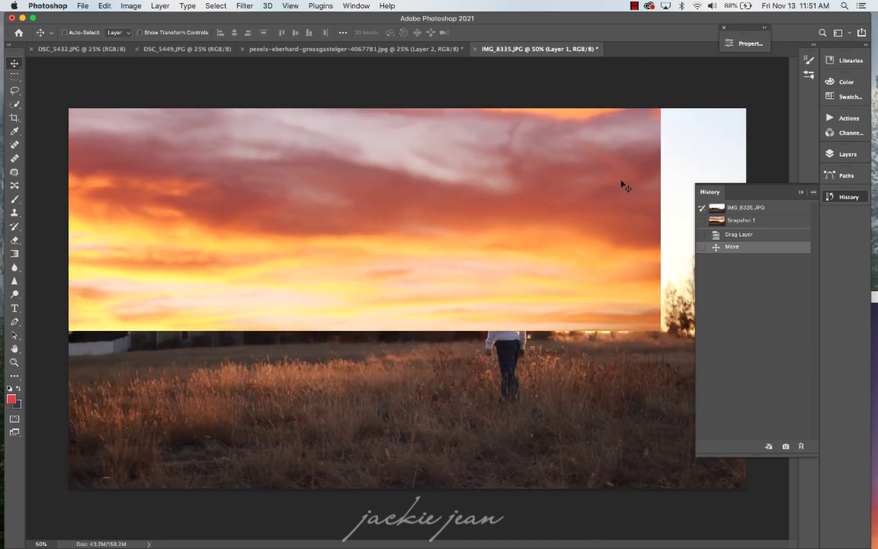
click(802, 192)
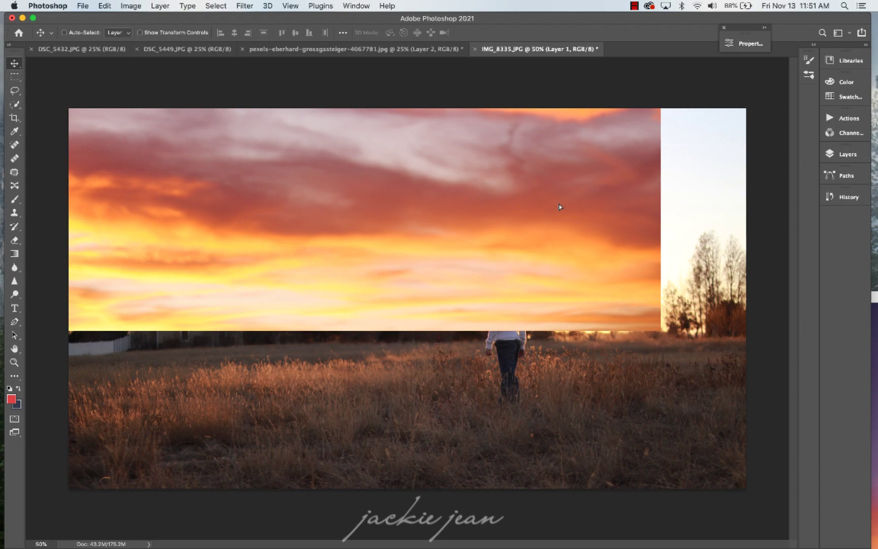
drag(559, 204, 661, 226)
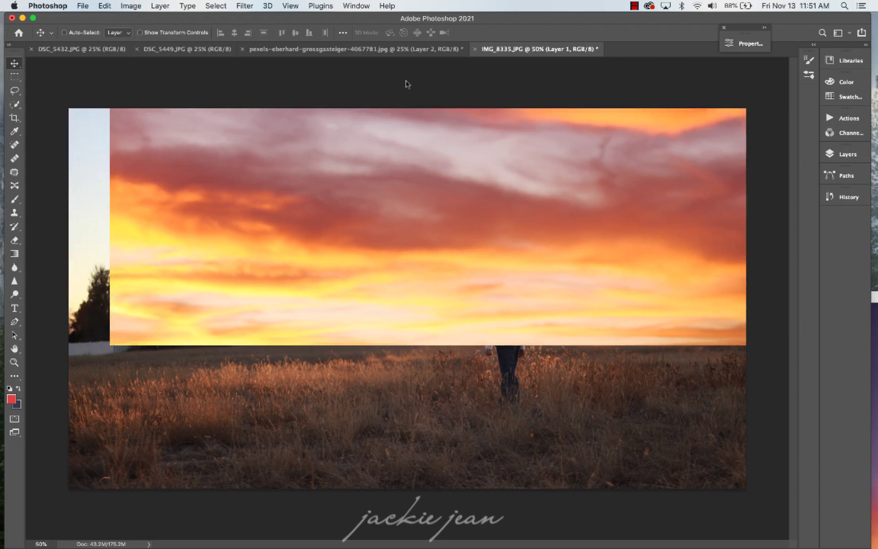
Free Transform the sunset layer to about 107% and raise it above the field.
click(106, 5)
click(147, 290)
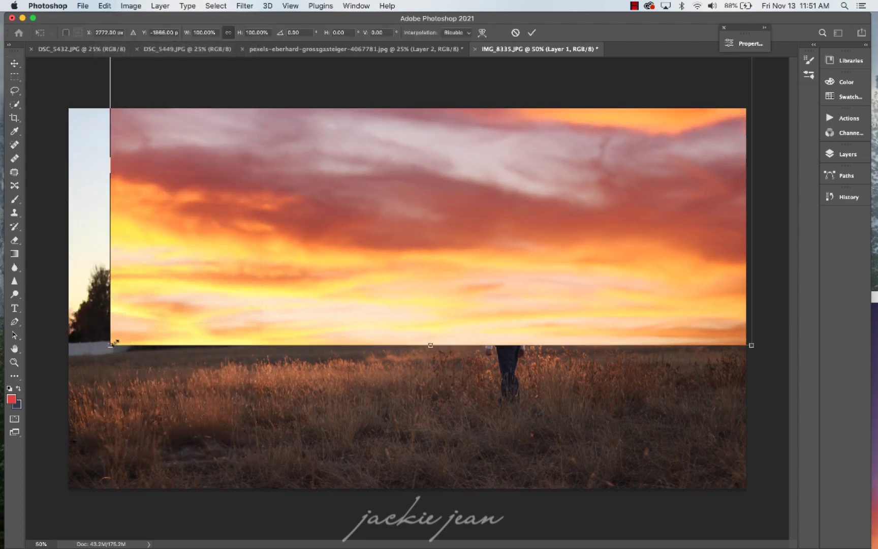
drag(110, 344, 65, 412)
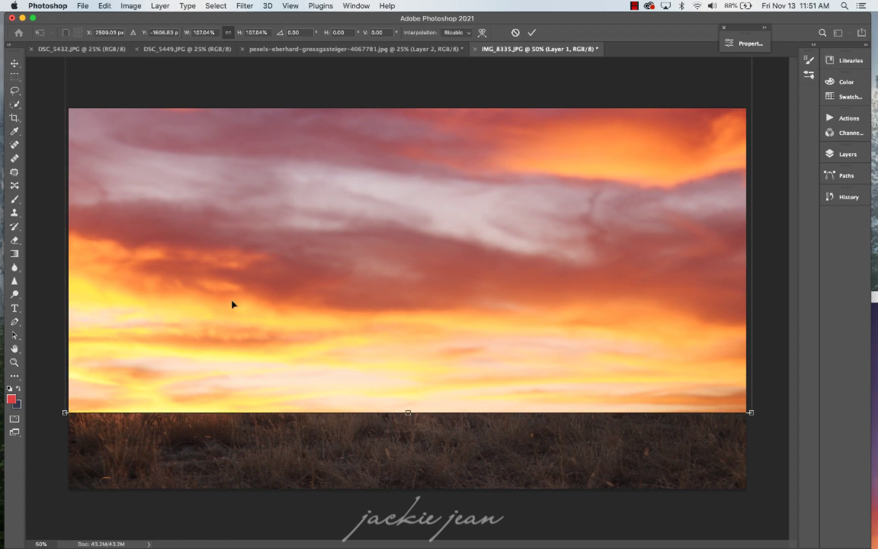
key(Return)
drag(467, 279, 464, 233)
Set Layer 1's blend mode to Multiply.
click(846, 154)
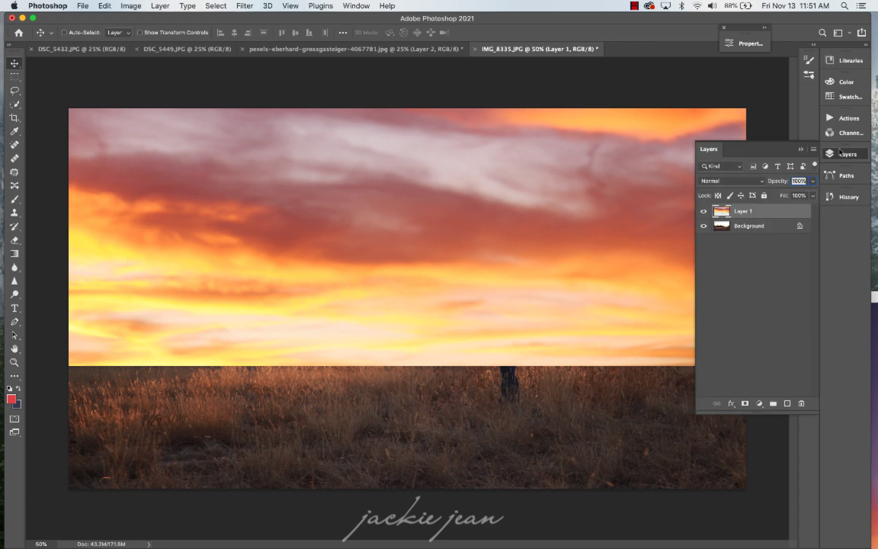
click(728, 179)
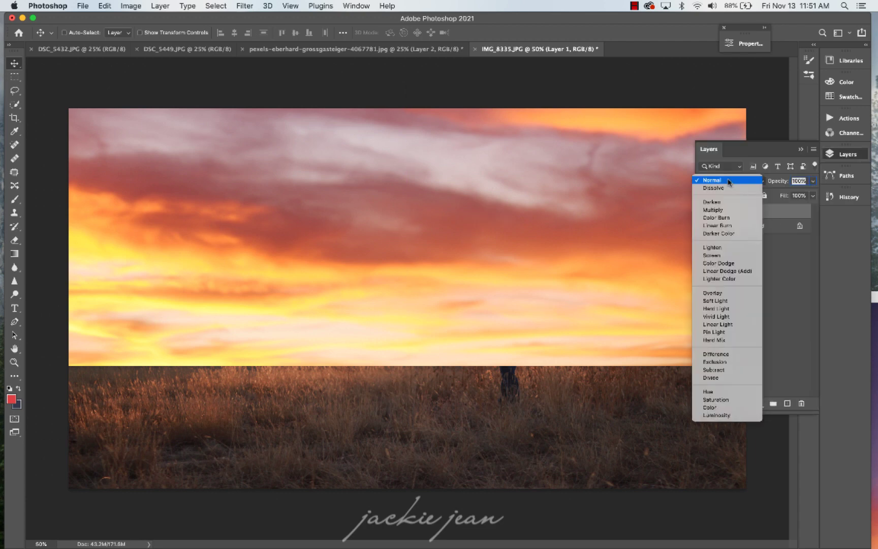
click(717, 210)
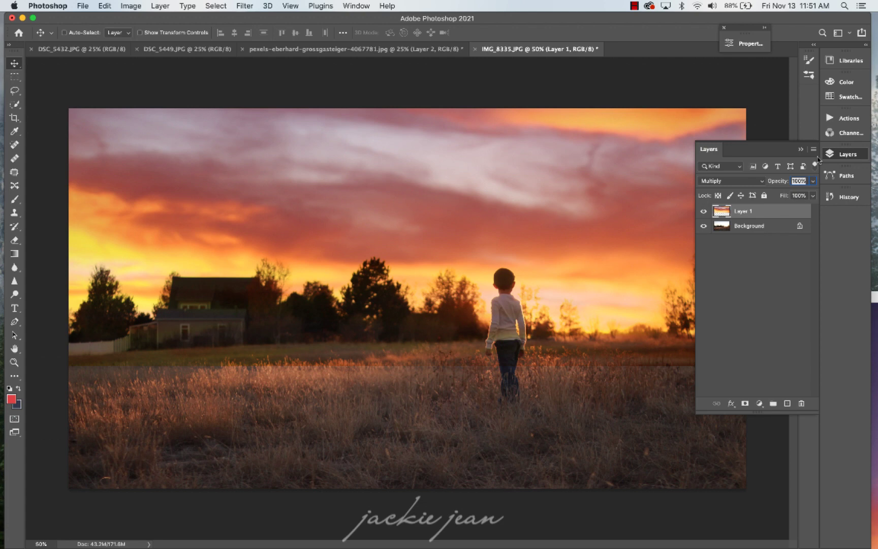
click(803, 150)
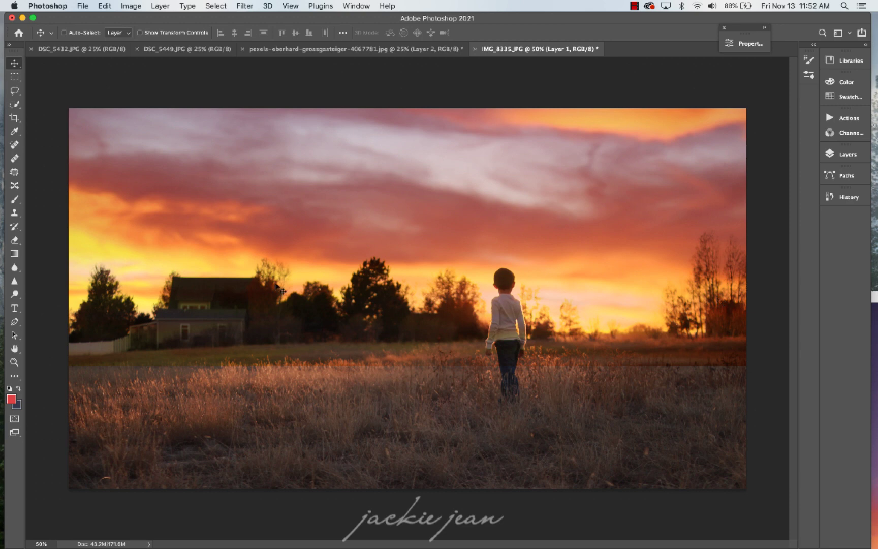
Add a layer mask to Layer 1 and paint the grass back at 82% brush opacity.
click(15, 198)
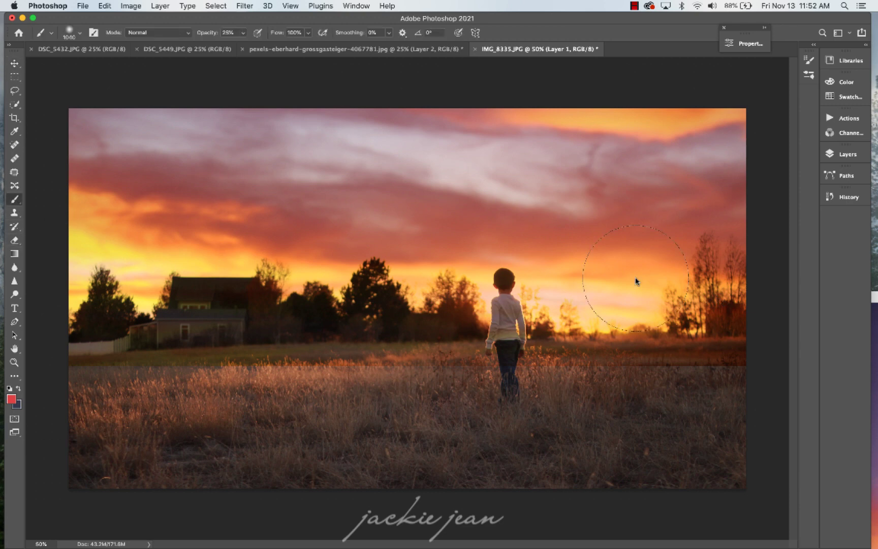
click(848, 154)
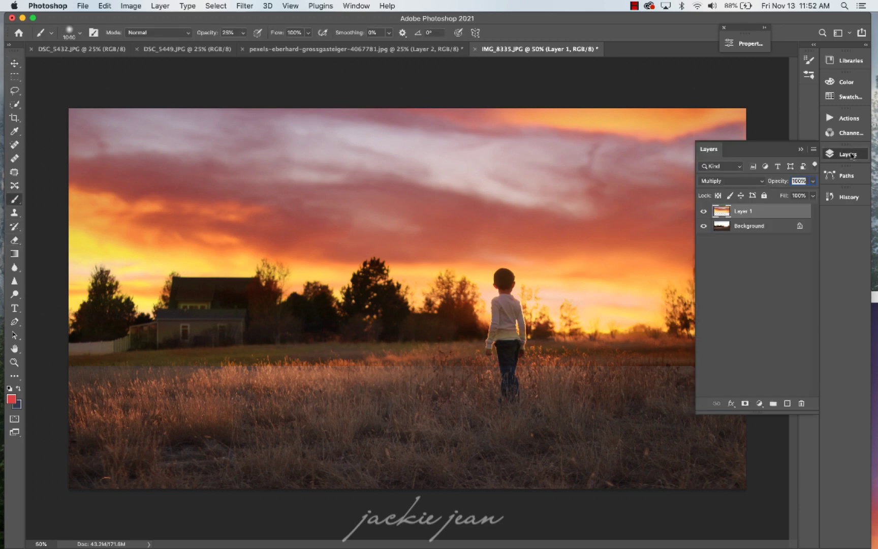
click(745, 403)
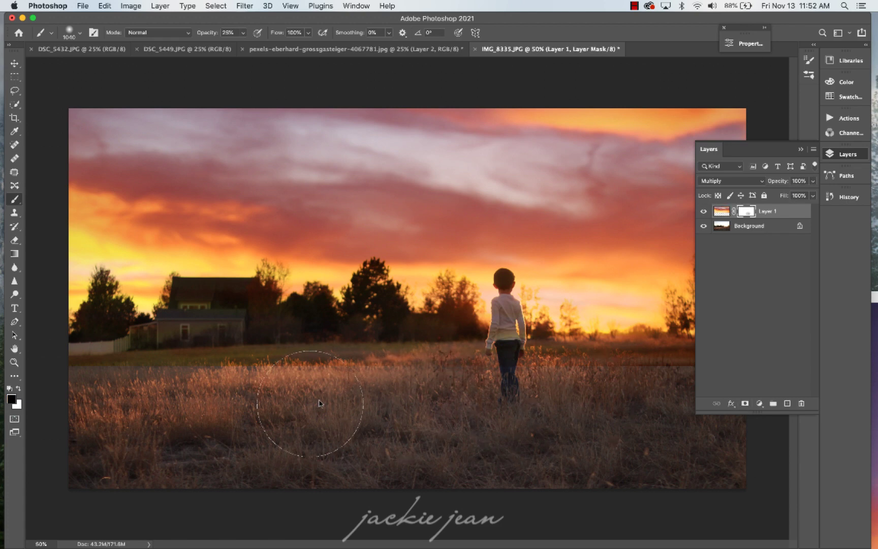
click(243, 33)
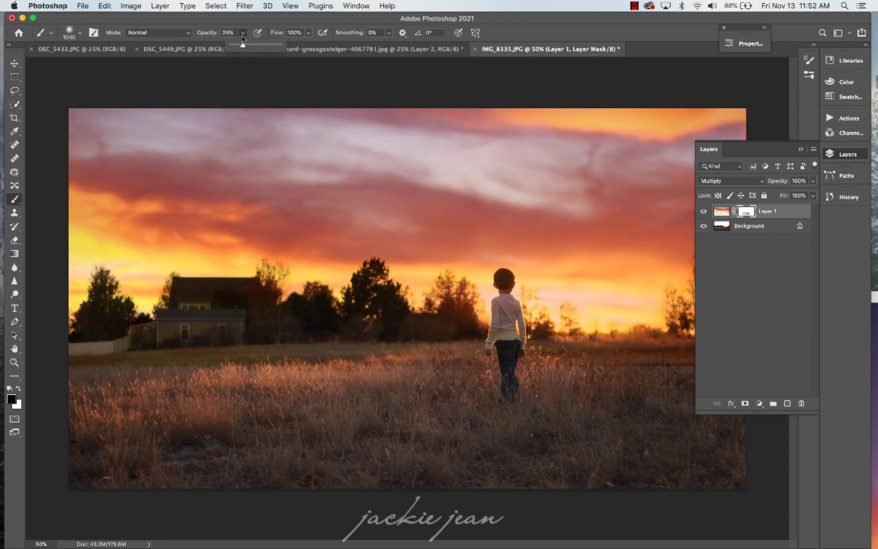
click(269, 46)
mouse_move(455, 399)
mouse_down()
mouse_move(225, 406)
mouse_move(244, 373)
mouse_move(57, 426)
mouse_move(101, 408)
mouse_up()
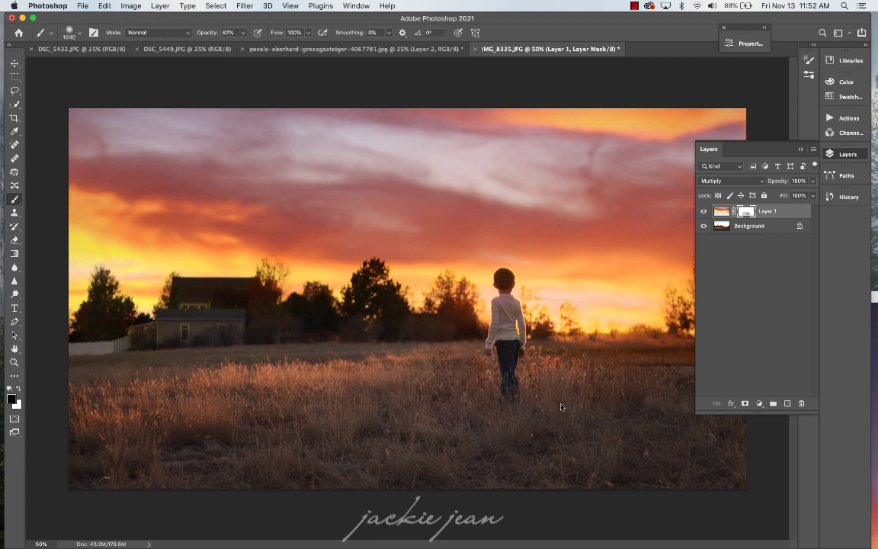
click(801, 150)
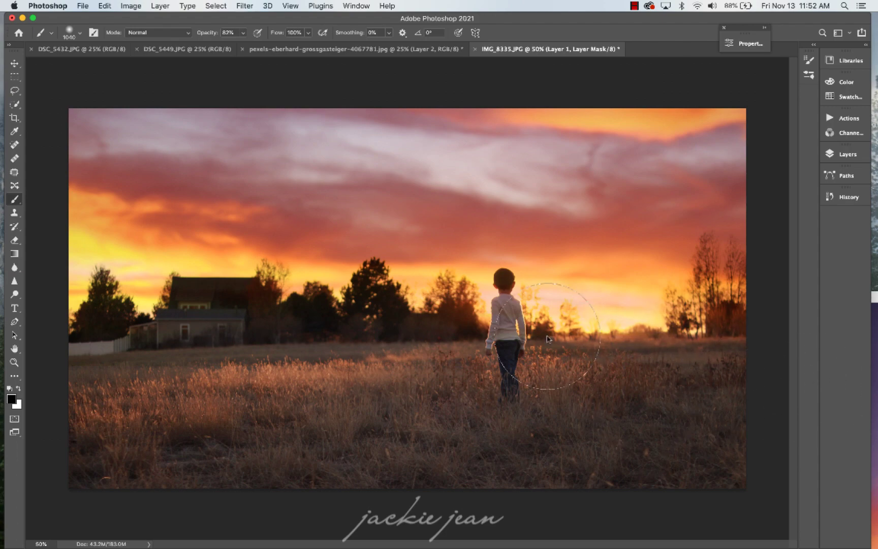
Undo the stroke behind the boy, then set the brush to 33% opacity and larger size.
click(492, 287)
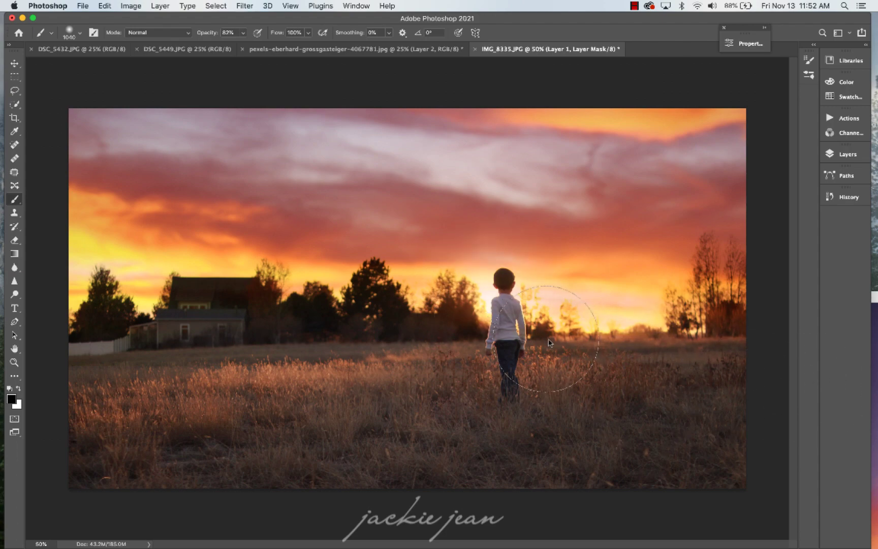
click(106, 6)
click(117, 15)
click(243, 33)
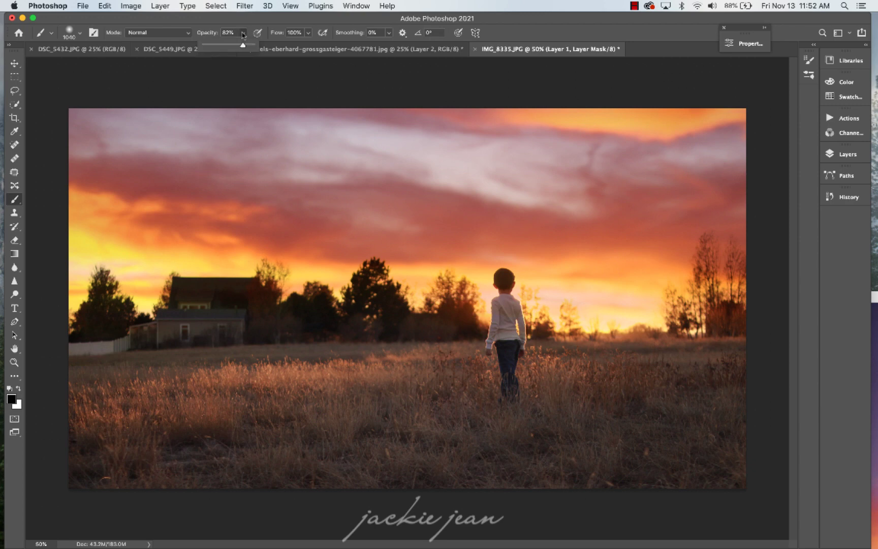
click(219, 46)
click(78, 33)
drag(125, 64, 122, 65)
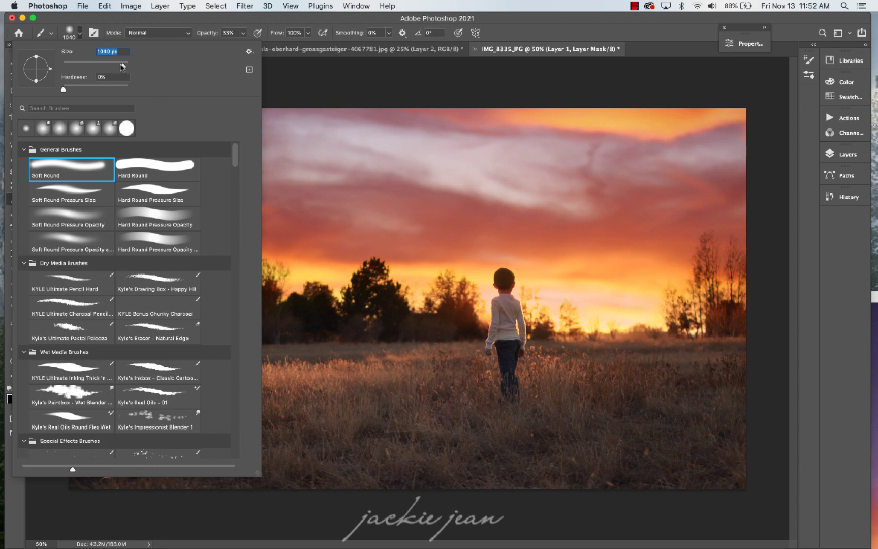
Set the brush to 2120 px and paint the mask from the boy to the right trees to reveal the horizon glow.
drag(124, 67, 128, 66)
click(518, 332)
mouse_move(523, 330)
mouse_down()
mouse_move(609, 334)
mouse_move(689, 322)
mouse_up()
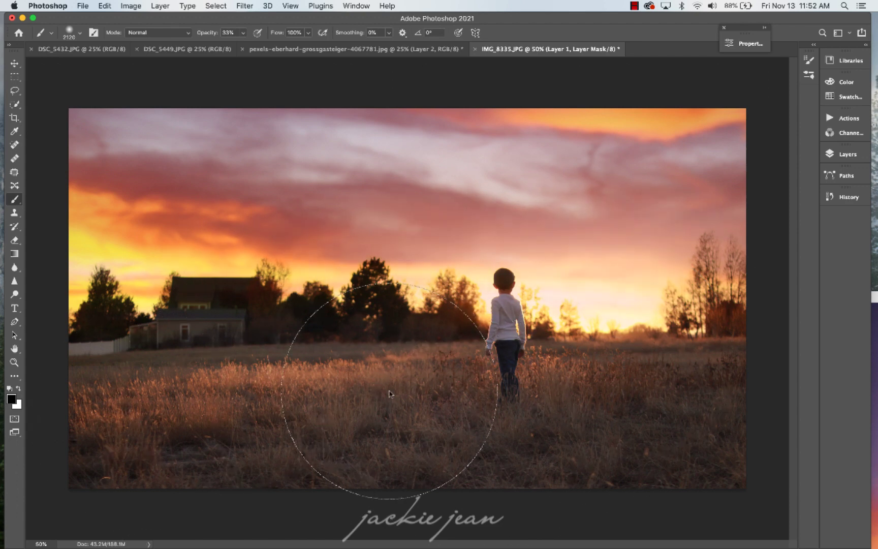
Toggle the sunset layer's visibility off and on to compare before and after.
click(836, 155)
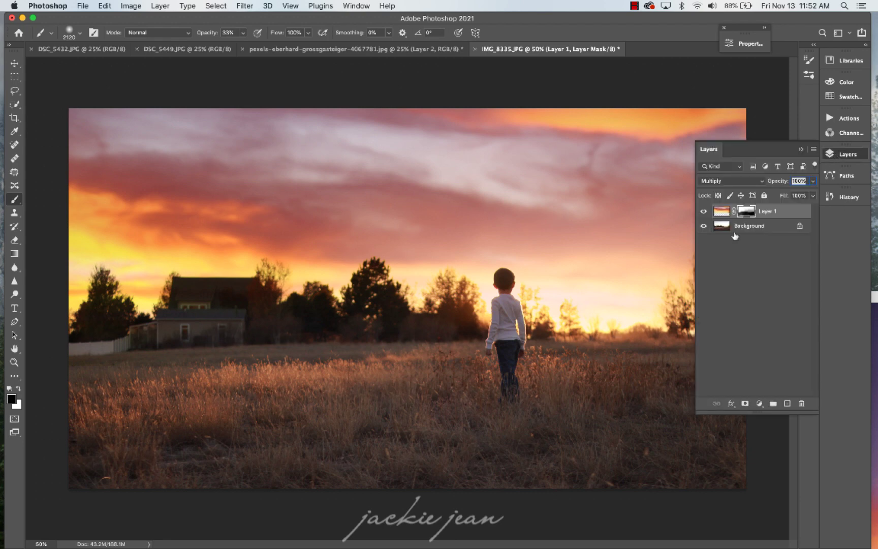
click(703, 211)
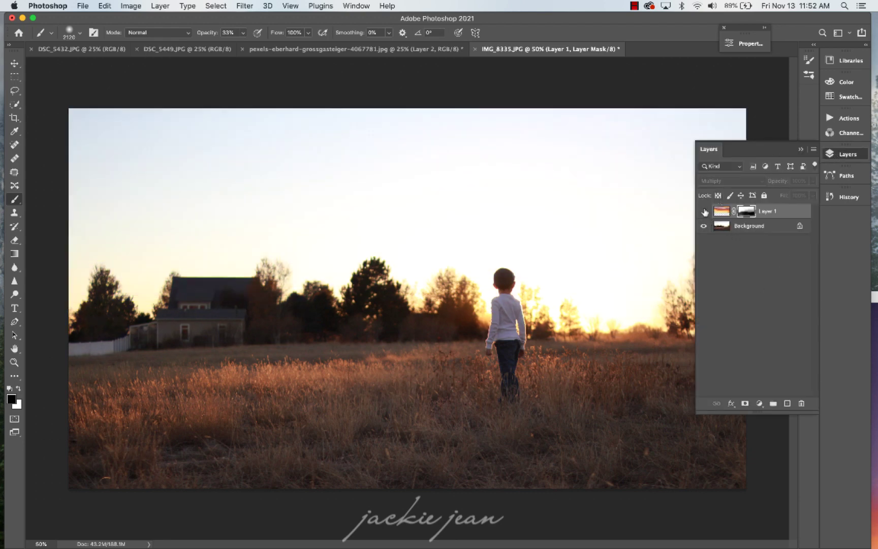
click(704, 211)
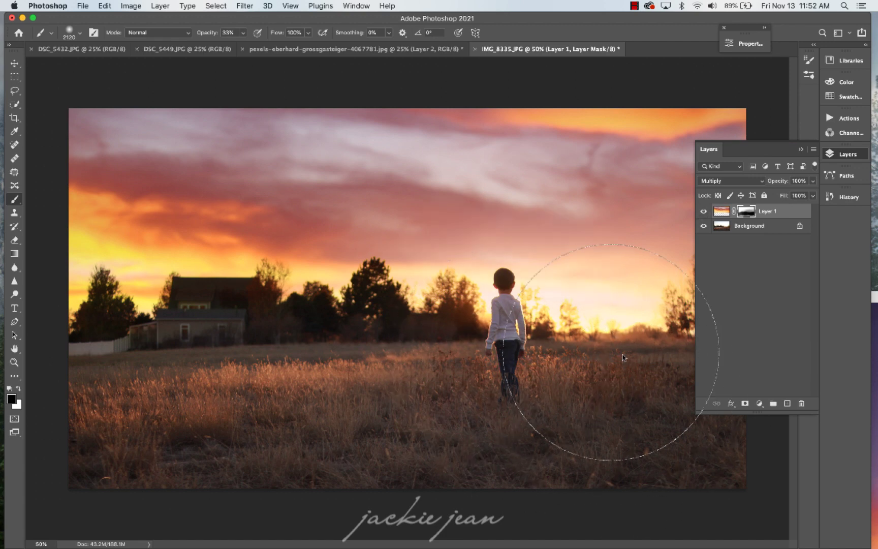
click(801, 150)
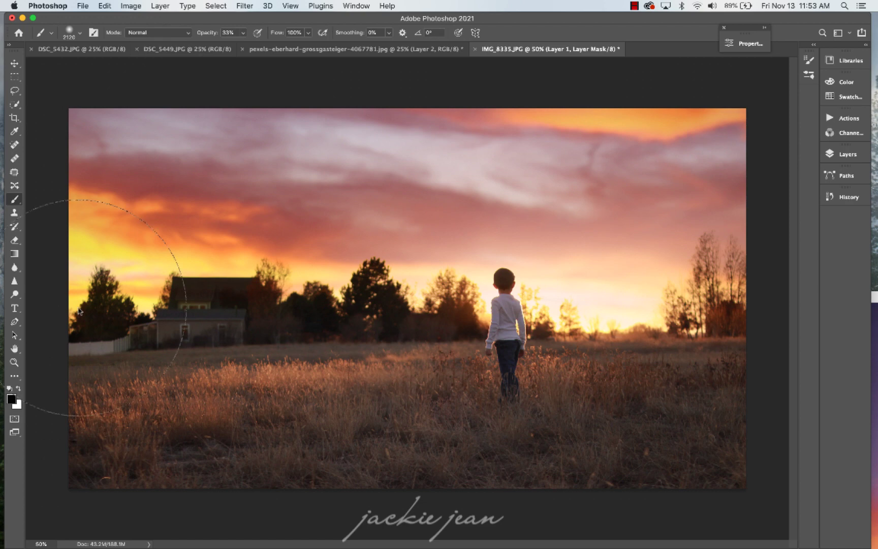
Flatten the image into one layer and move the History panel beside the photo.
click(161, 6)
click(192, 412)
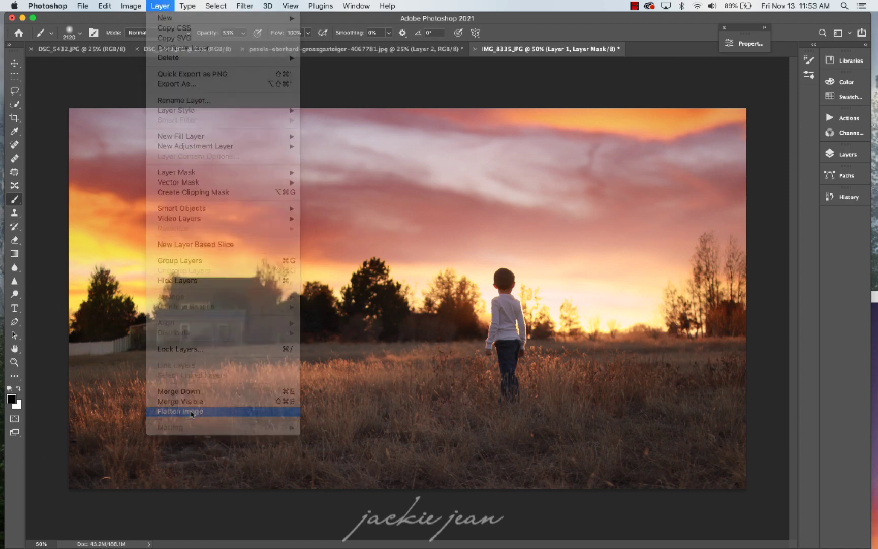
click(851, 198)
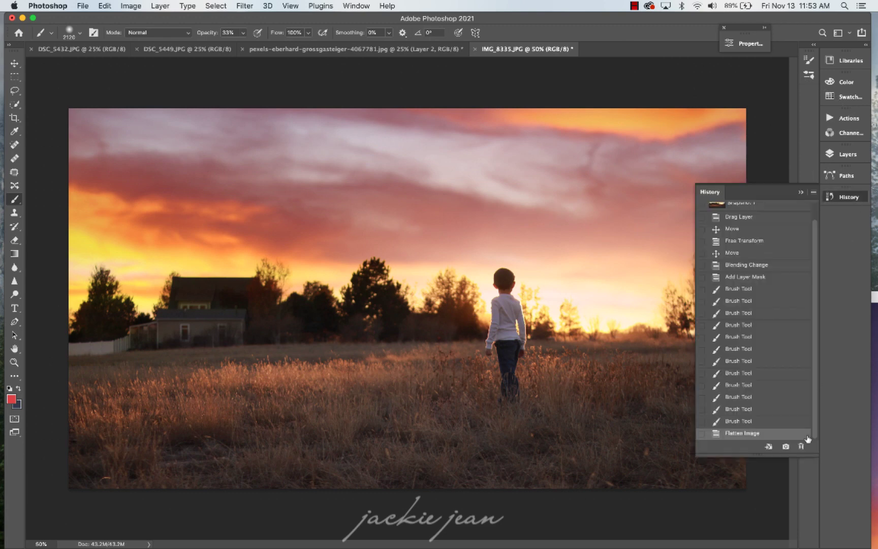
scroll(786, 322, up, 3)
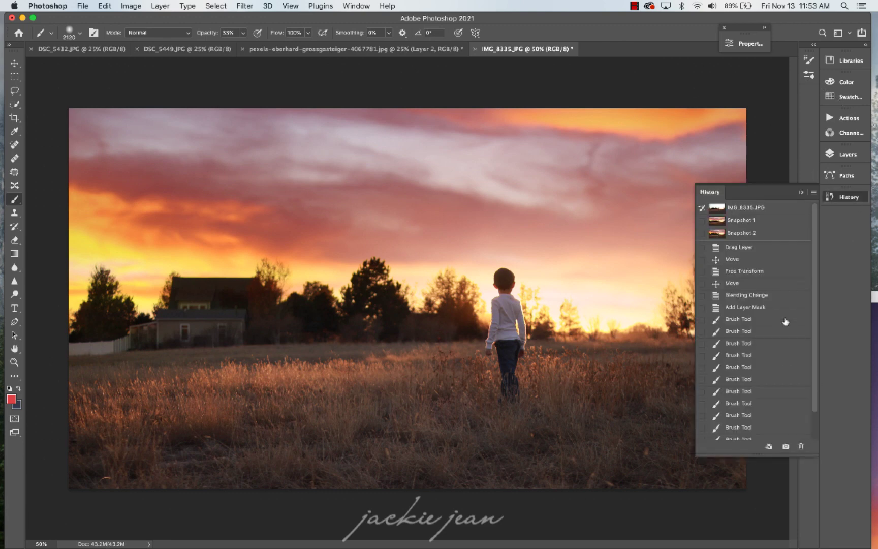
click(758, 209)
drag(747, 187, 98, 244)
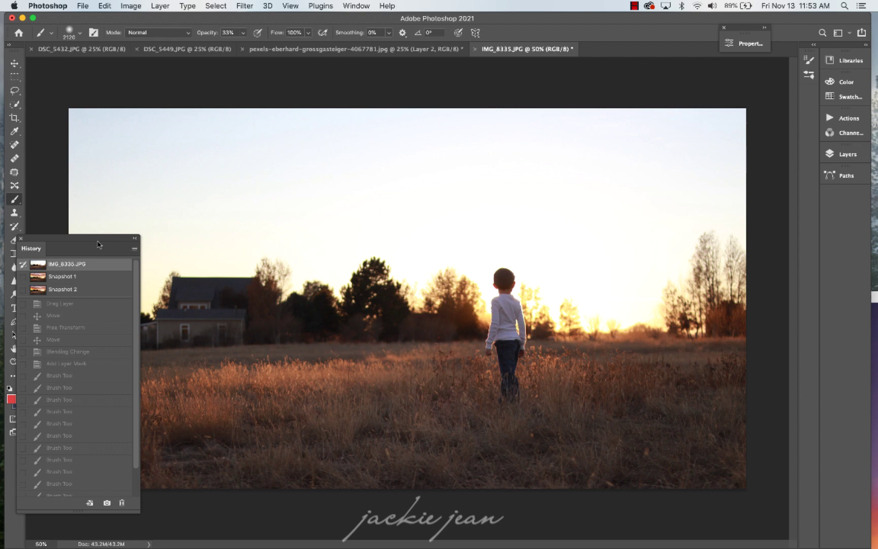
Compare Snapshot 1 and Snapshot 2 skies, then return to the original IMG_8335.JPG pale sky.
click(100, 276)
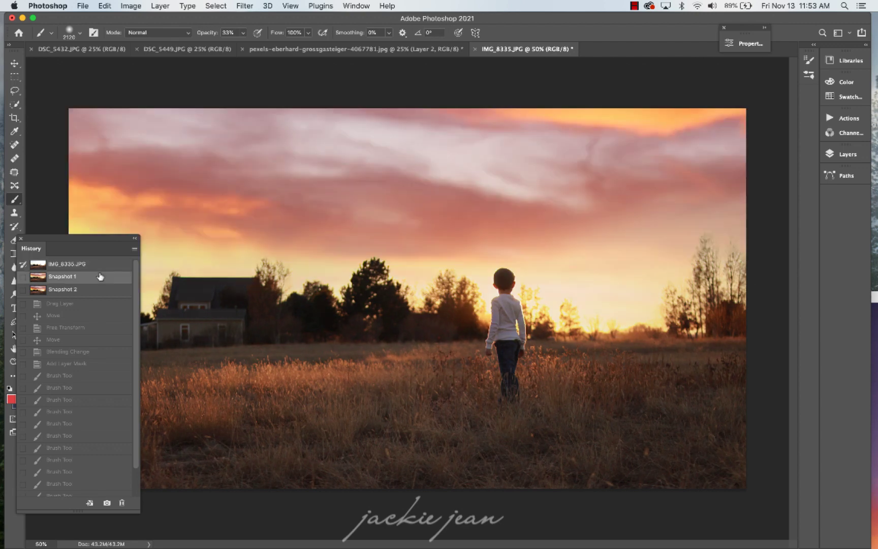
click(103, 289)
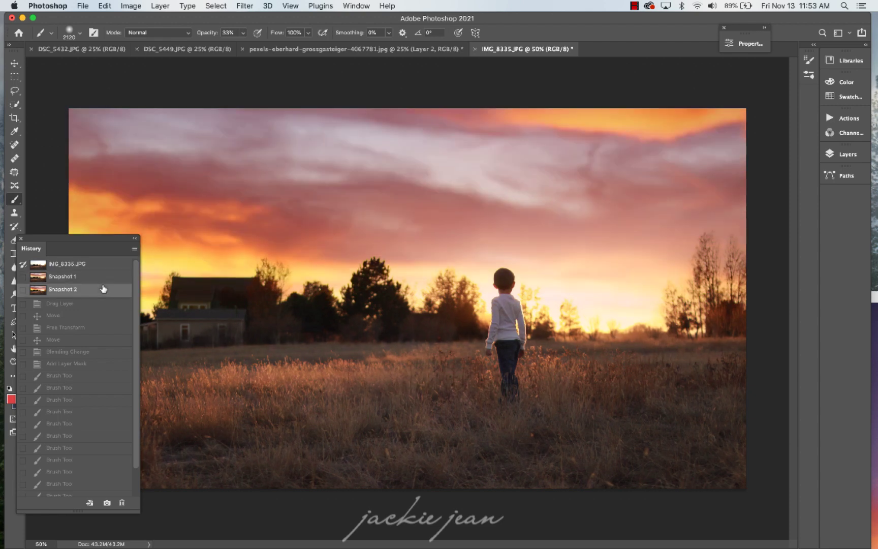
click(102, 276)
click(104, 289)
click(101, 265)
click(100, 279)
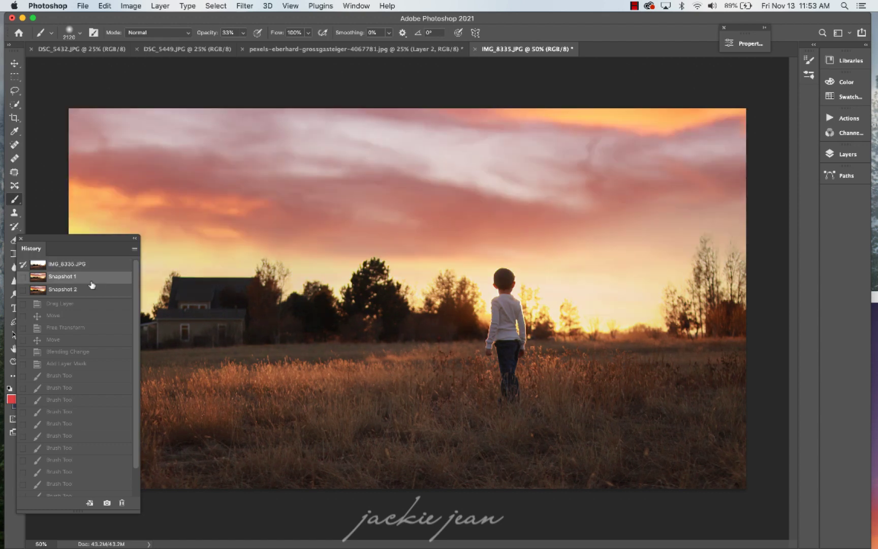
click(99, 289)
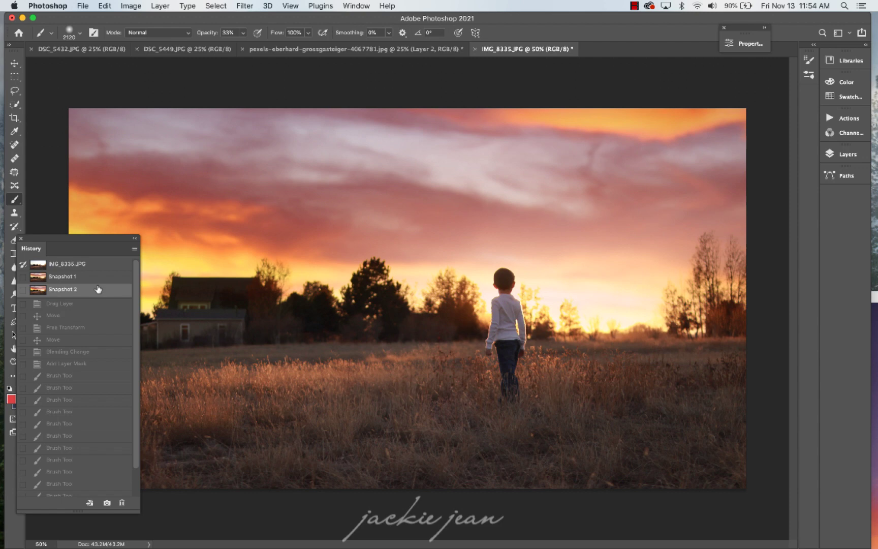
click(96, 277)
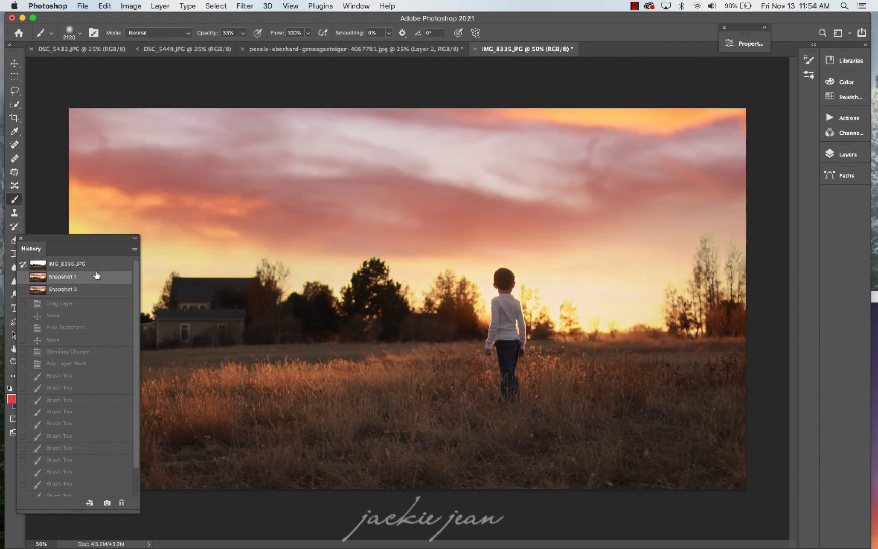
click(99, 265)
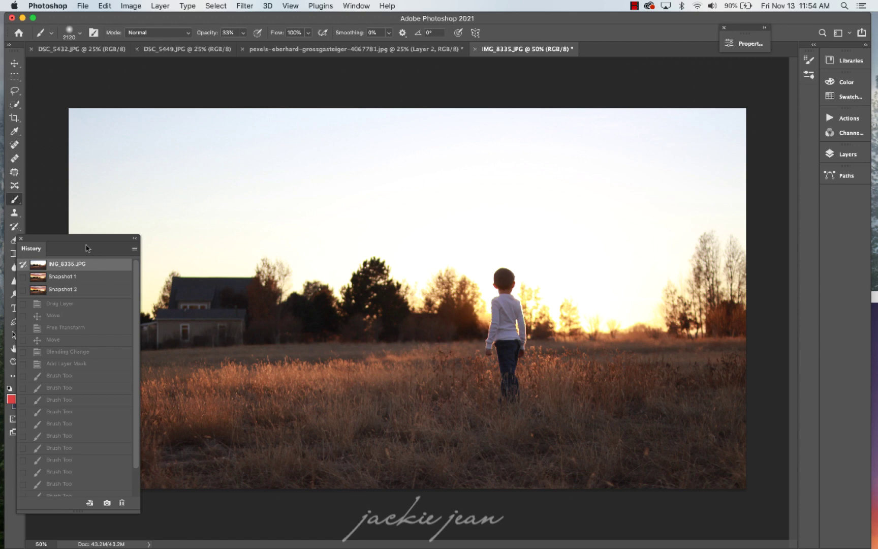
Collapse the History panel and launch Edit > Sky Replacement on the pale-sky photo.
click(135, 239)
click(110, 7)
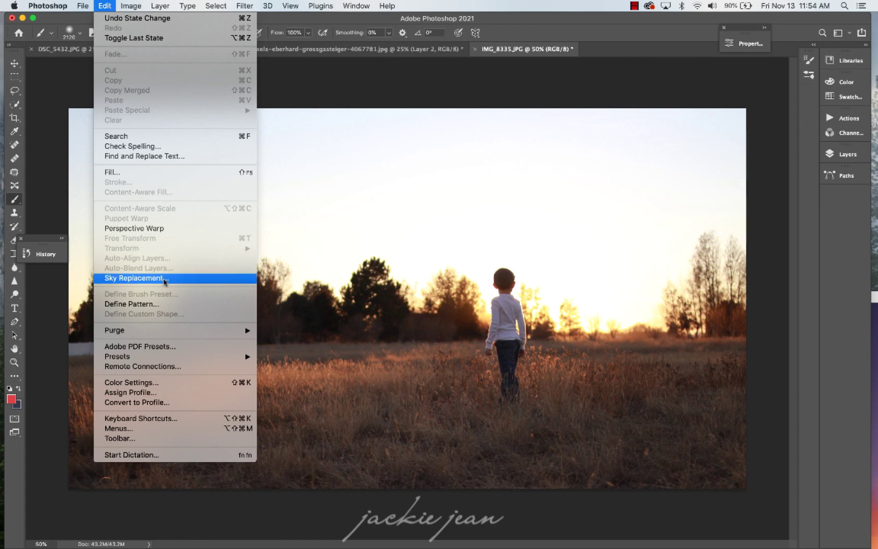
click(165, 278)
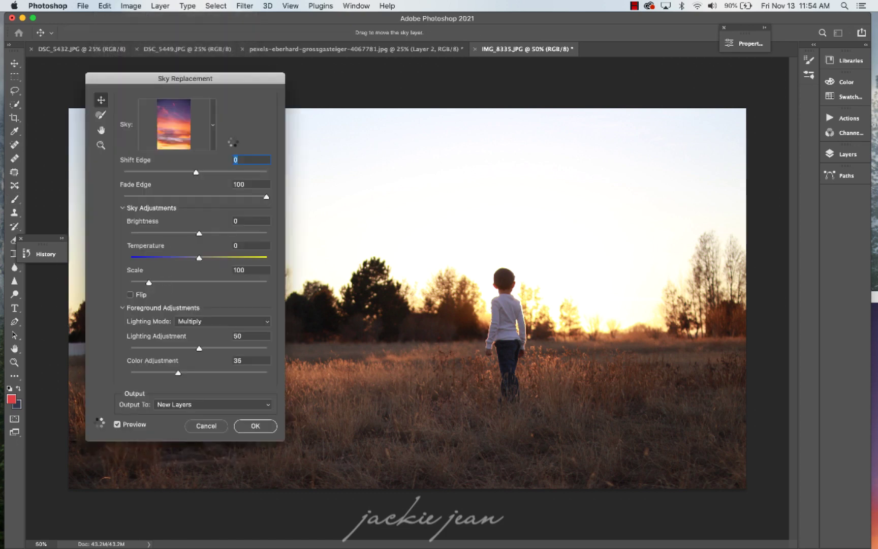